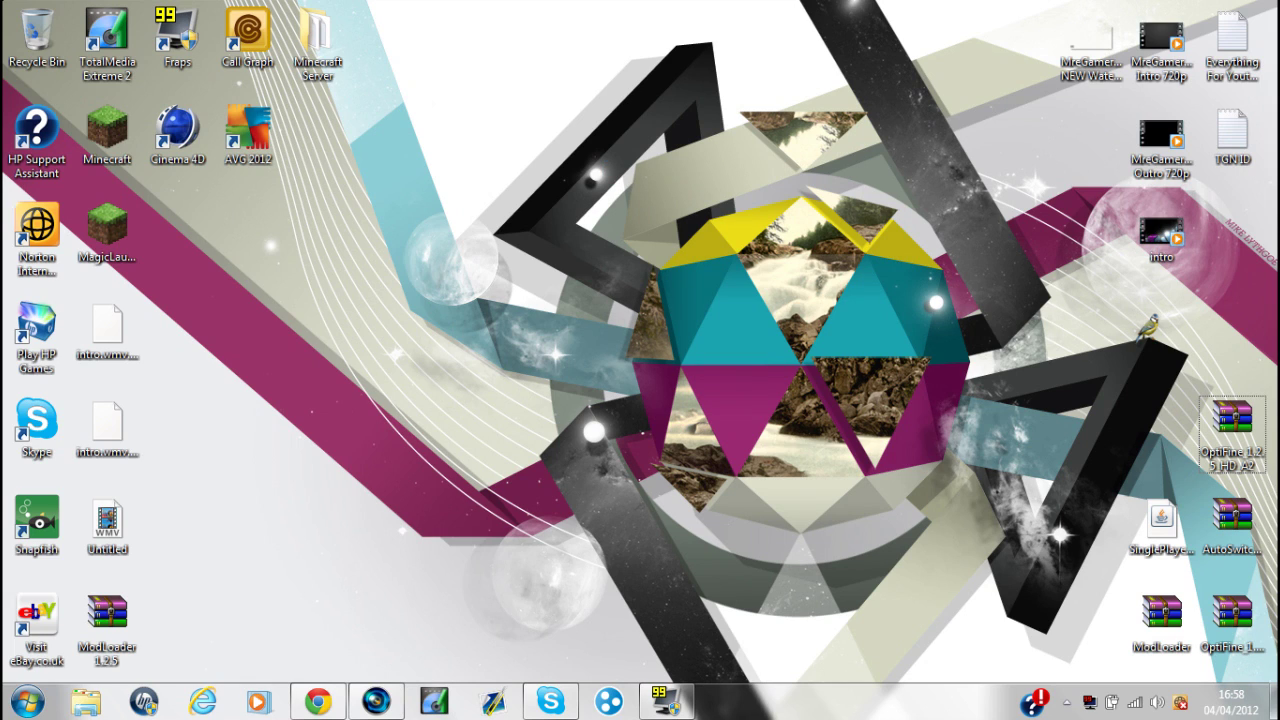
Follow the TooManyItems 'Download for Minecraft 1.2.5' link past the adf.ly ad page.
{"action": "left_click", "coordinate": [318, 701]}
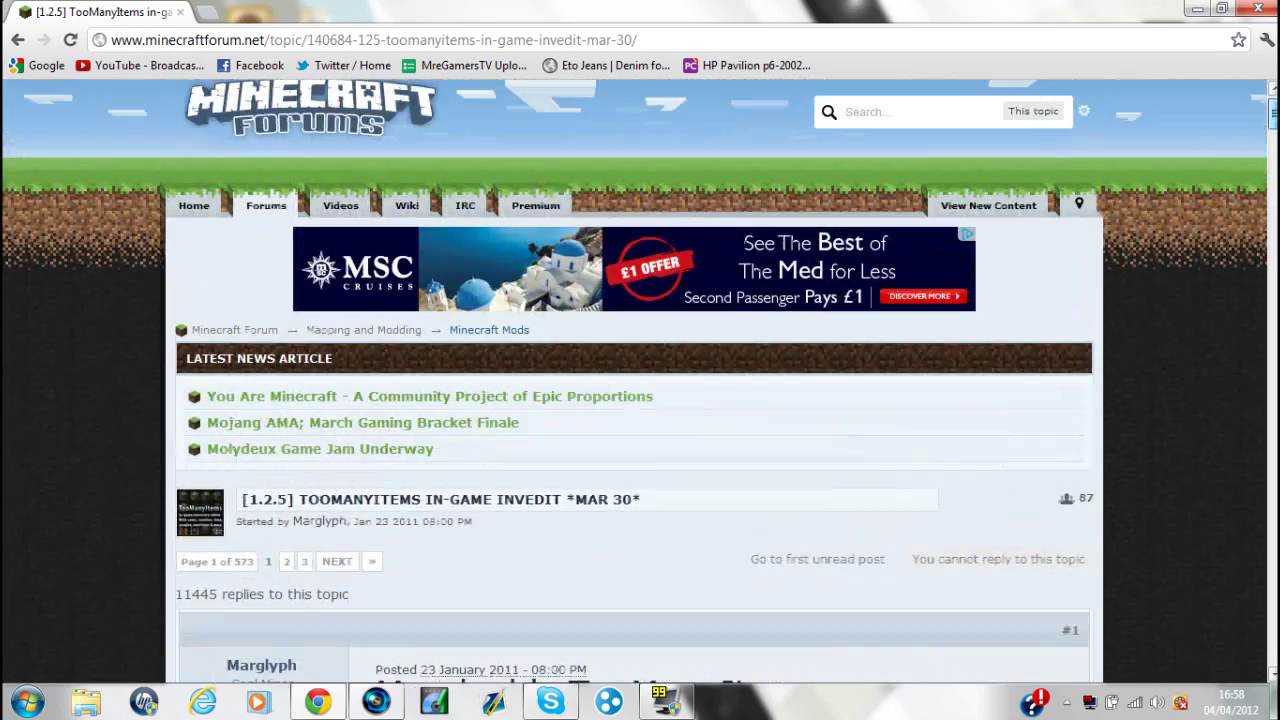
{"action": "scroll", "coordinate": [640, 400], "scroll_direction": "down", "scroll_amount": 3}
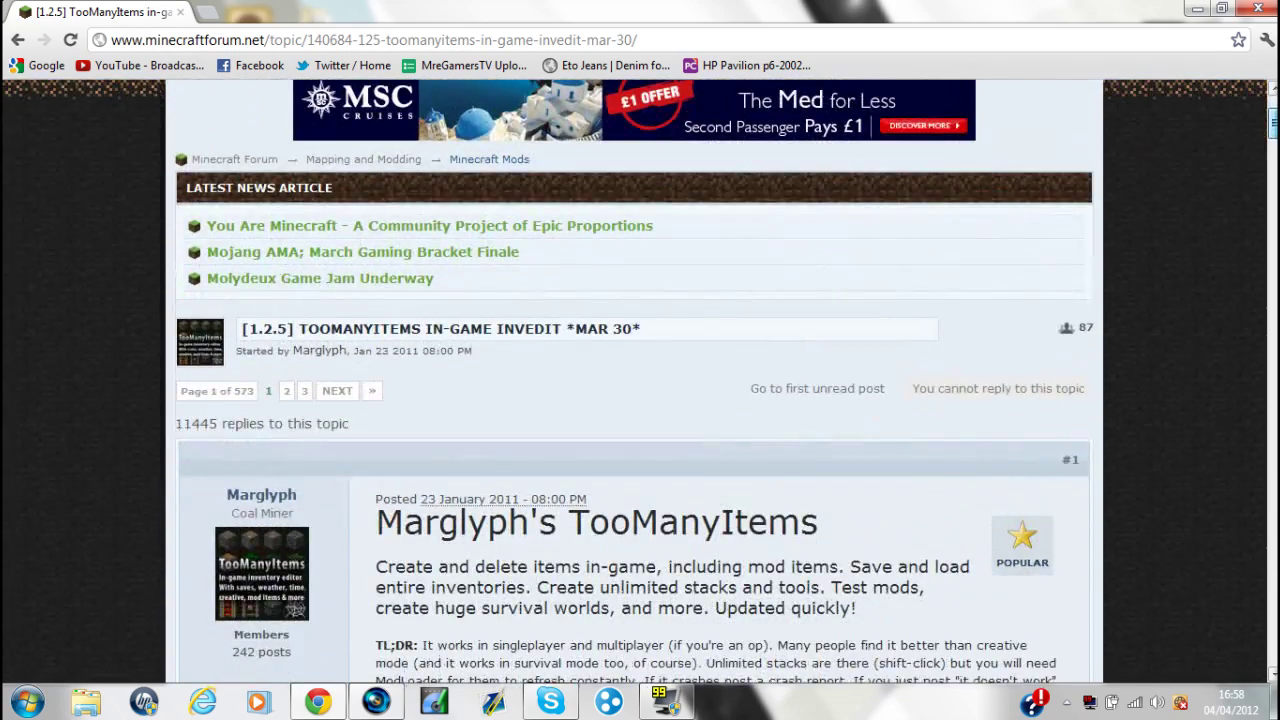
{"action": "scroll", "coordinate": [640, 400], "scroll_direction": "down", "scroll_amount": 2}
{"action": "scroll", "coordinate": [640, 400], "scroll_direction": "down", "scroll_amount": 10}
{"action": "scroll", "coordinate": [640, 400], "scroll_direction": "down", "scroll_amount": 8}
{"action": "scroll", "coordinate": [640, 400], "scroll_direction": "down", "scroll_amount": 3}
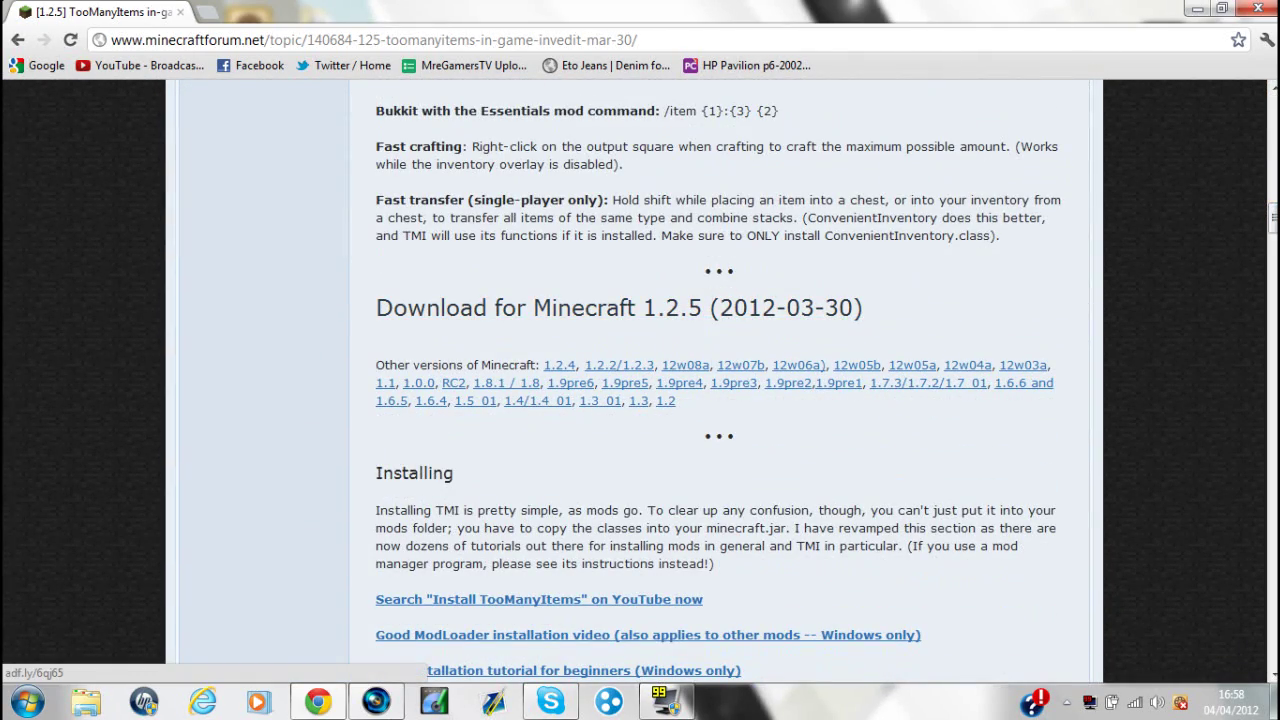
{"action": "left_click", "coordinate": [619, 307]}
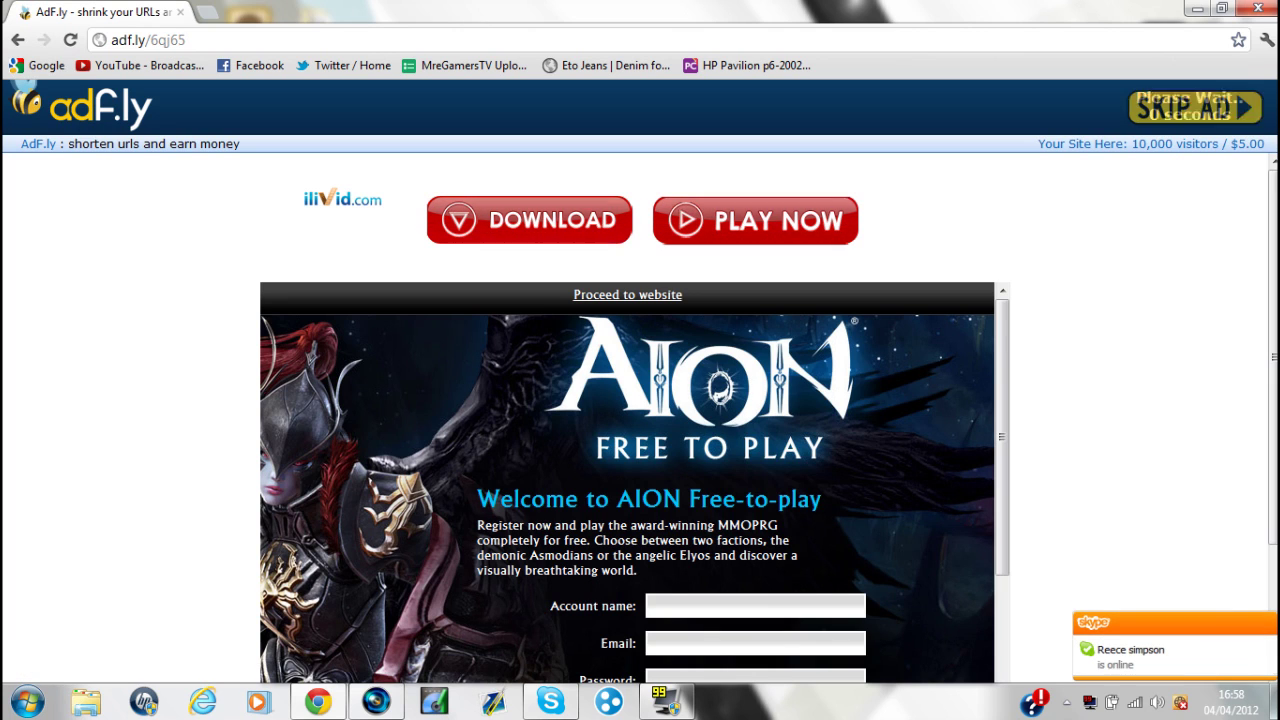
{"action": "left_click", "coordinate": [1195, 107]}
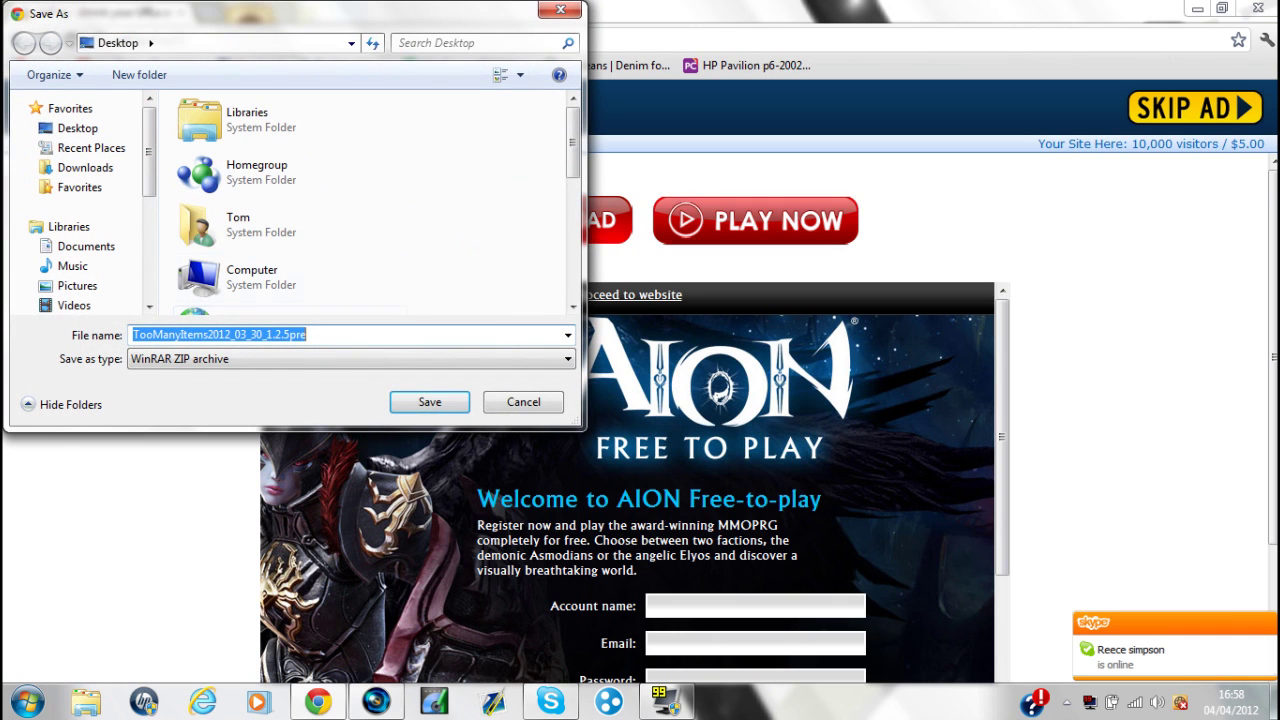
Save the TooManyItems 1.2.5 ZIP to the Desktop and read through the forum instructions.
{"action": "key", "text": "Return"}
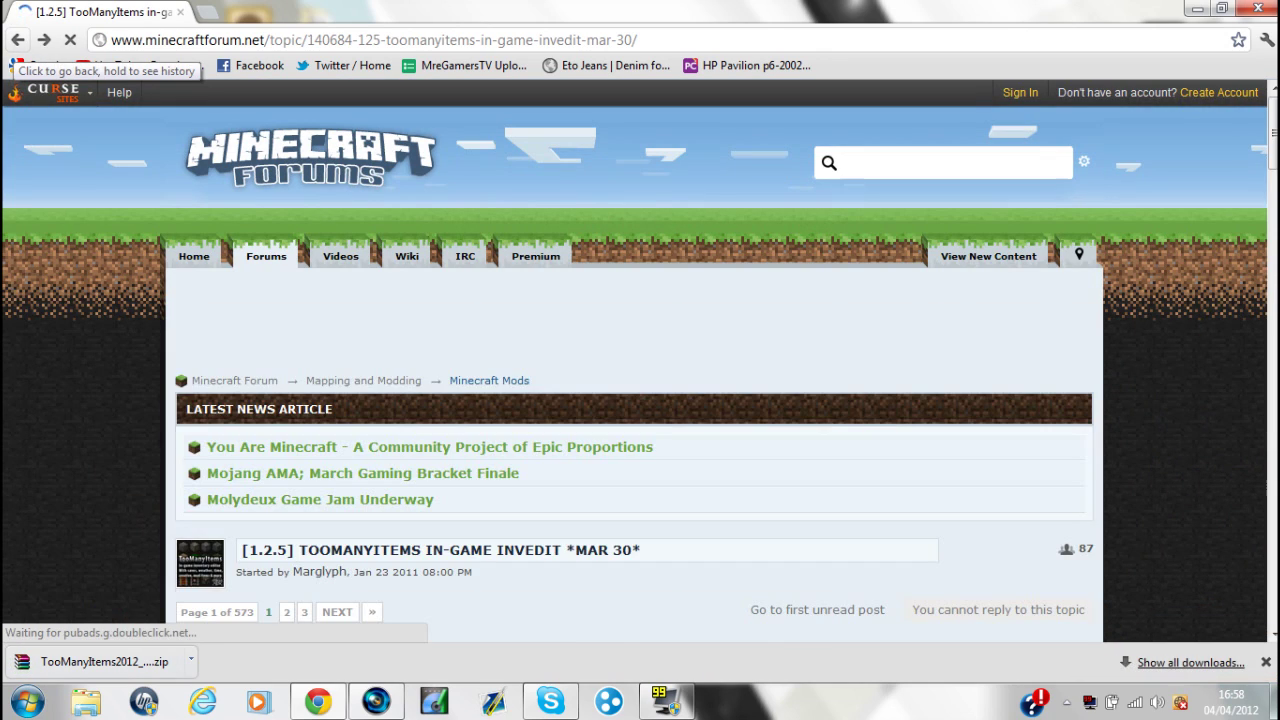
{"action": "scroll", "coordinate": [634, 360], "scroll_direction": "down", "scroll_amount": 5}
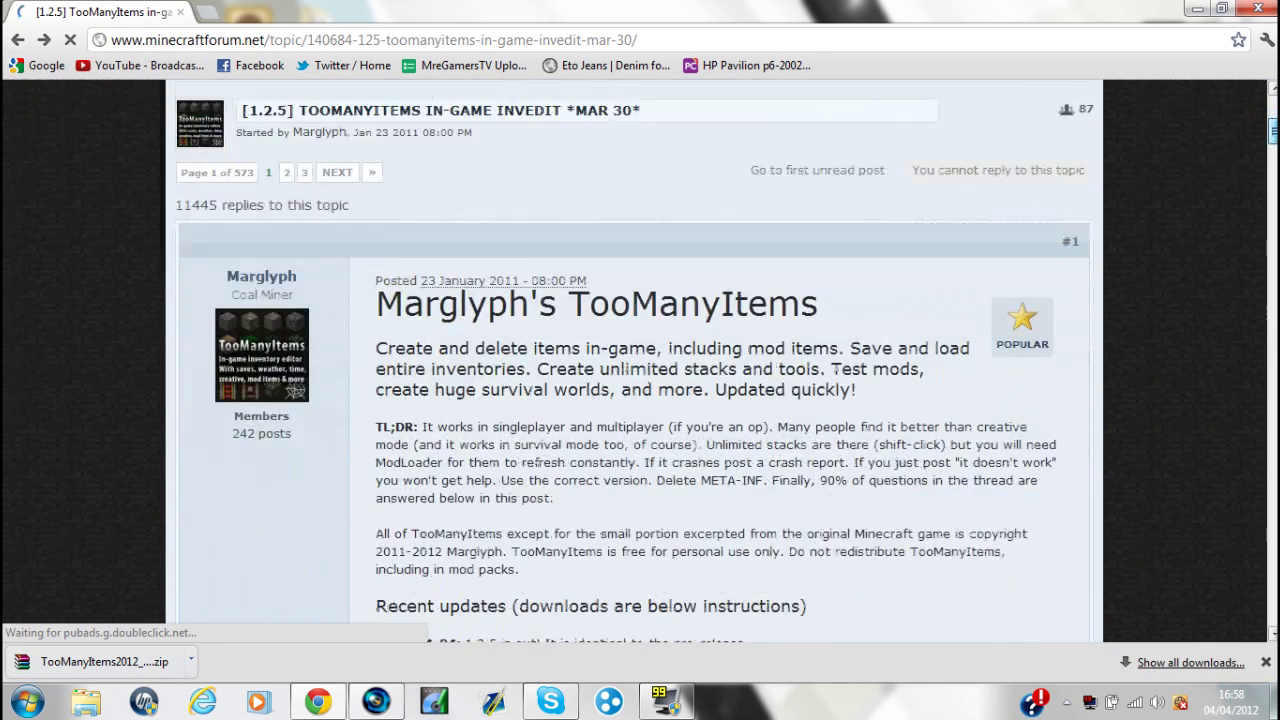
{"action": "scroll", "coordinate": [634, 360], "scroll_direction": "down", "scroll_amount": 1}
{"action": "scroll", "coordinate": [634, 360], "scroll_direction": "down", "scroll_amount": 6}
{"action": "scroll", "coordinate": [634, 360], "scroll_direction": "down", "scroll_amount": 2}
{"action": "scroll", "coordinate": [634, 360], "scroll_direction": "down", "scroll_amount": 5}
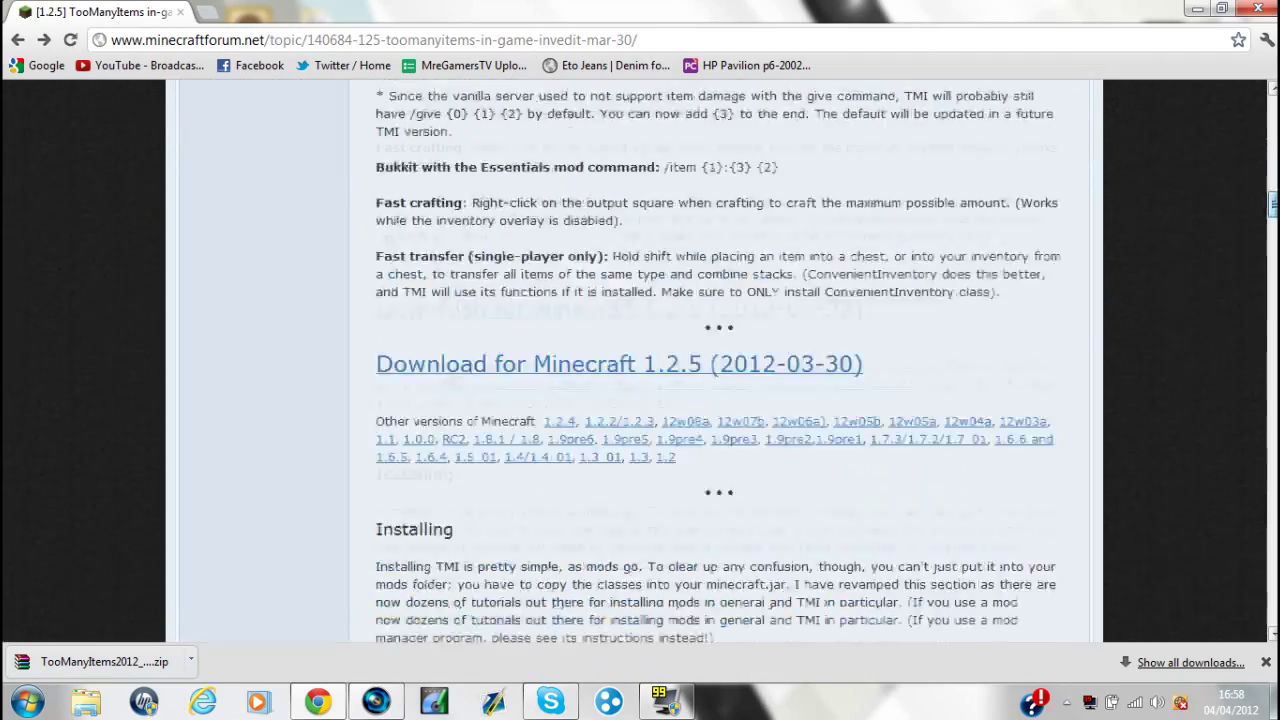
{"action": "scroll", "coordinate": [634, 360], "scroll_direction": "down", "scroll_amount": 3}
{"action": "scroll", "coordinate": [634, 360], "scroll_direction": "down", "scroll_amount": 5}
{"action": "scroll", "coordinate": [634, 360], "scroll_direction": "down", "scroll_amount": 3}
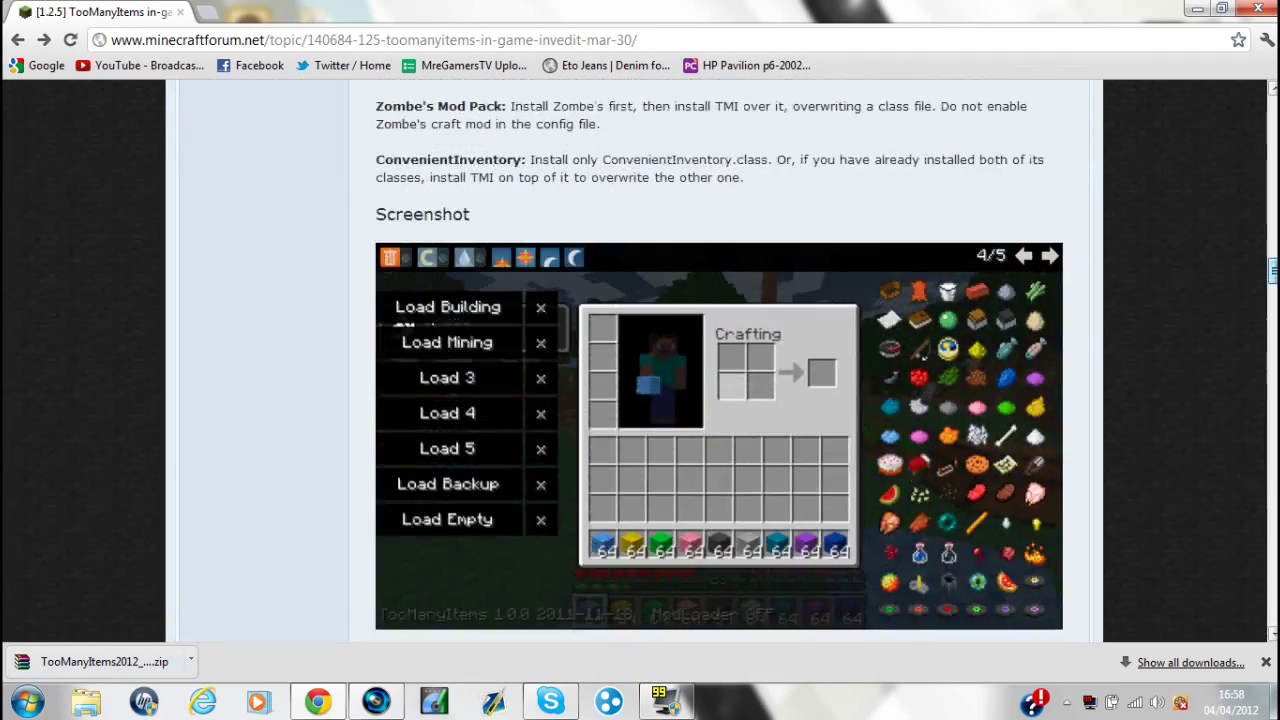
{"action": "scroll", "coordinate": [634, 360], "scroll_direction": "down", "scroll_amount": 4}
{"action": "scroll", "coordinate": [634, 360], "scroll_direction": "down", "scroll_amount": 3}
{"action": "scroll", "coordinate": [634, 360], "scroll_direction": "up", "scroll_amount": 15}
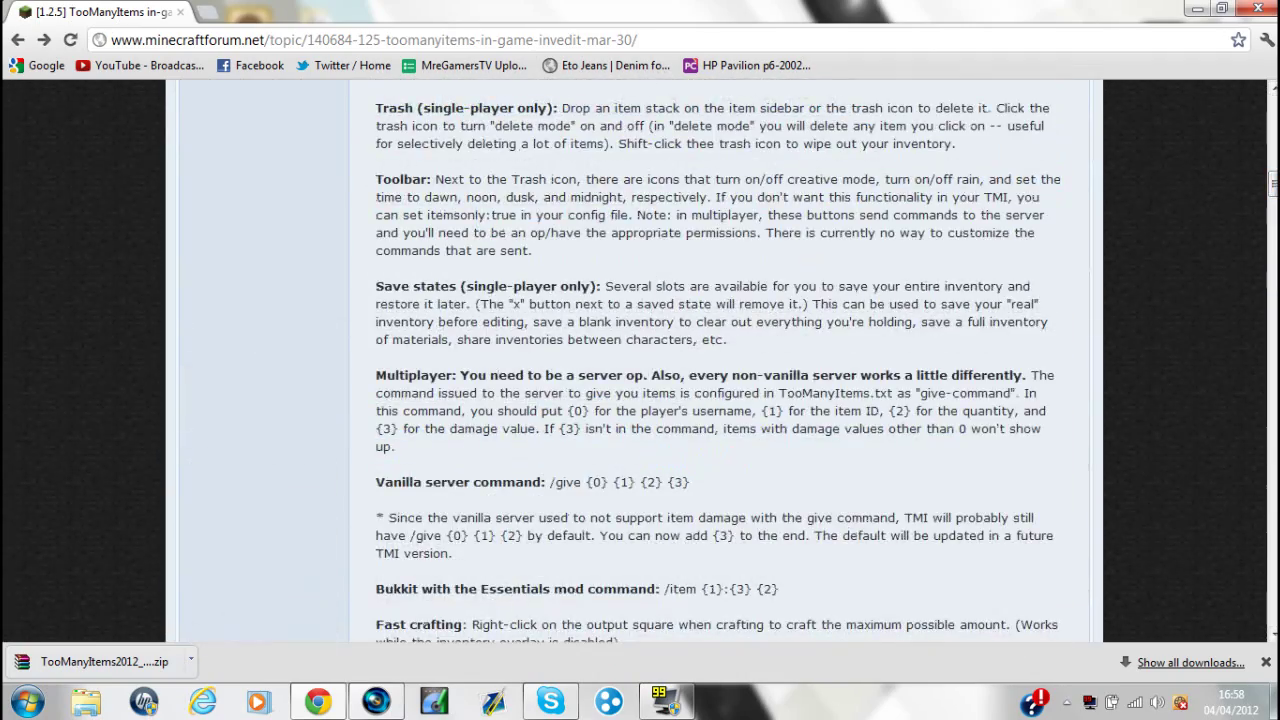
Search Google for ModLoader.
{"action": "left_click", "coordinate": [40, 65]}
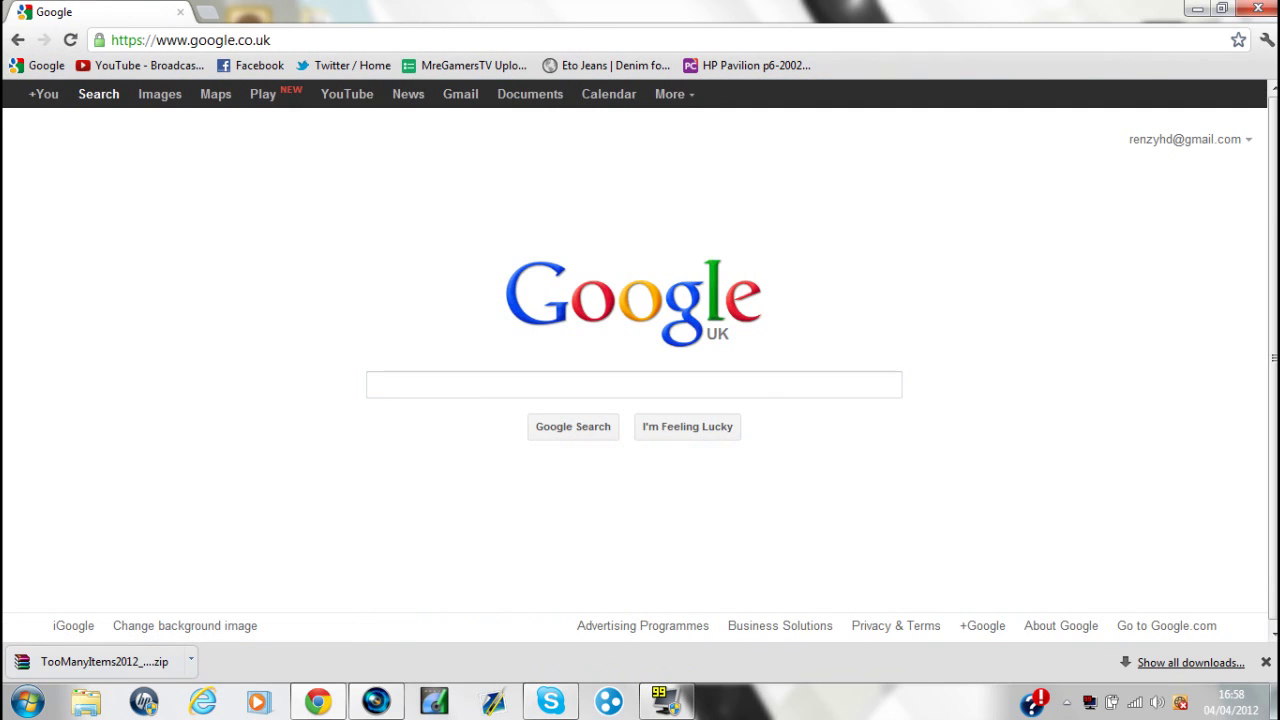
{"action": "type", "text": "mo"}
{"action": "key", "text": "BackSpace"}
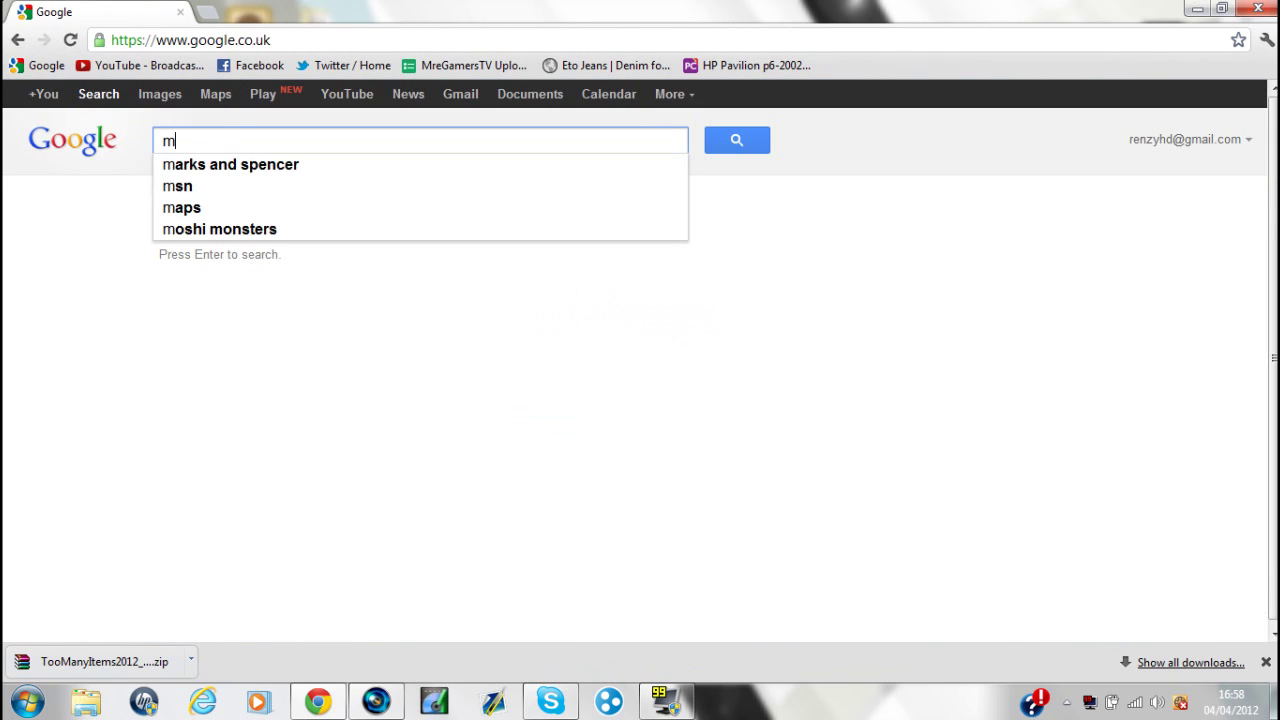
{"action": "type", "text": "odlaod"}
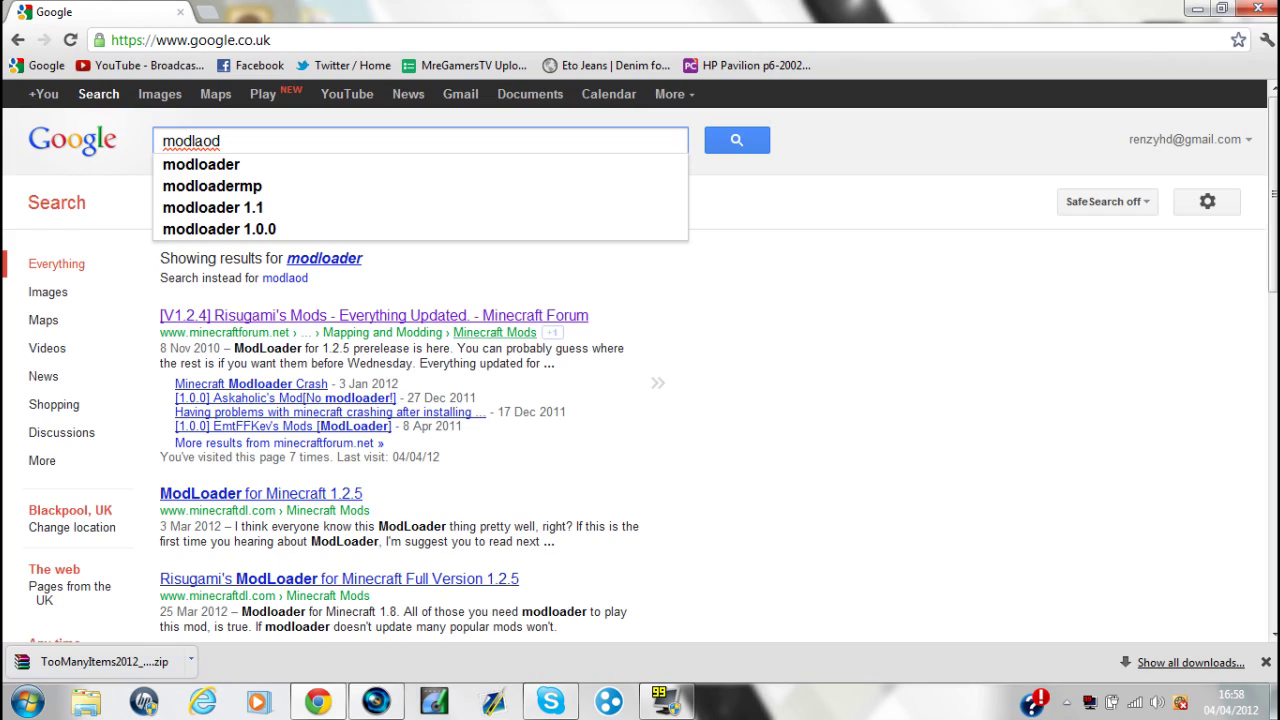
Open Risugami's Mods thread at the ModLoader 1.2.5 listing, then minimize Chrome.
{"action": "left_click", "coordinate": [374, 315]}
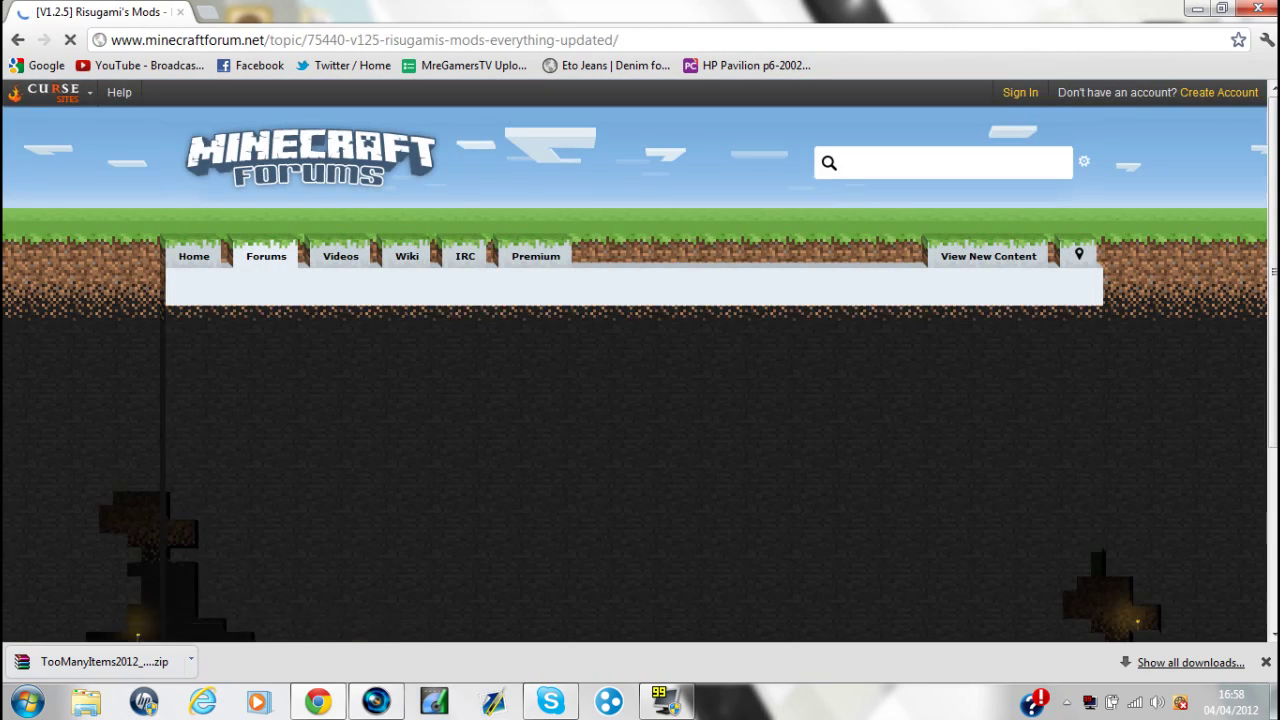
{"action": "scroll", "coordinate": [640, 400], "scroll_direction": "down", "scroll_amount": 5}
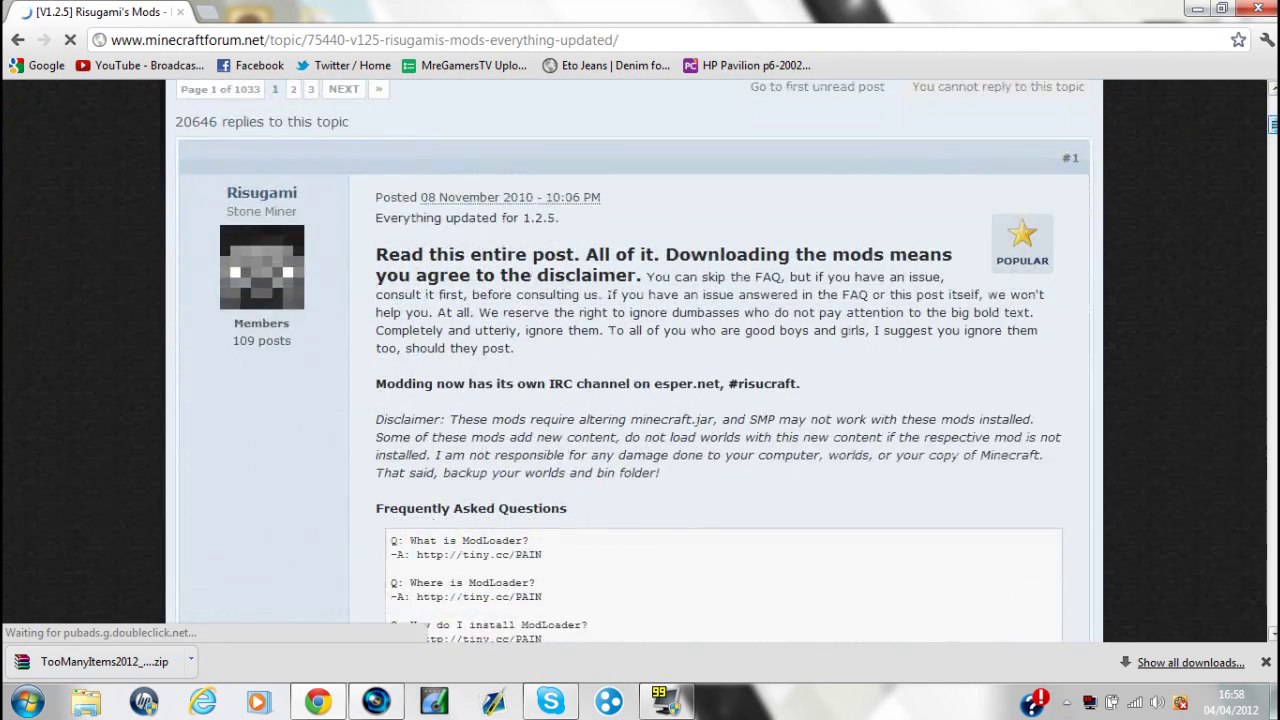
{"action": "scroll", "coordinate": [640, 400], "scroll_direction": "down", "scroll_amount": 4}
{"action": "scroll", "coordinate": [640, 400], "scroll_direction": "down", "scroll_amount": 5}
{"action": "scroll", "coordinate": [640, 400], "scroll_direction": "down", "scroll_amount": 5}
{"action": "scroll", "coordinate": [640, 400], "scroll_direction": "down", "scroll_amount": 3}
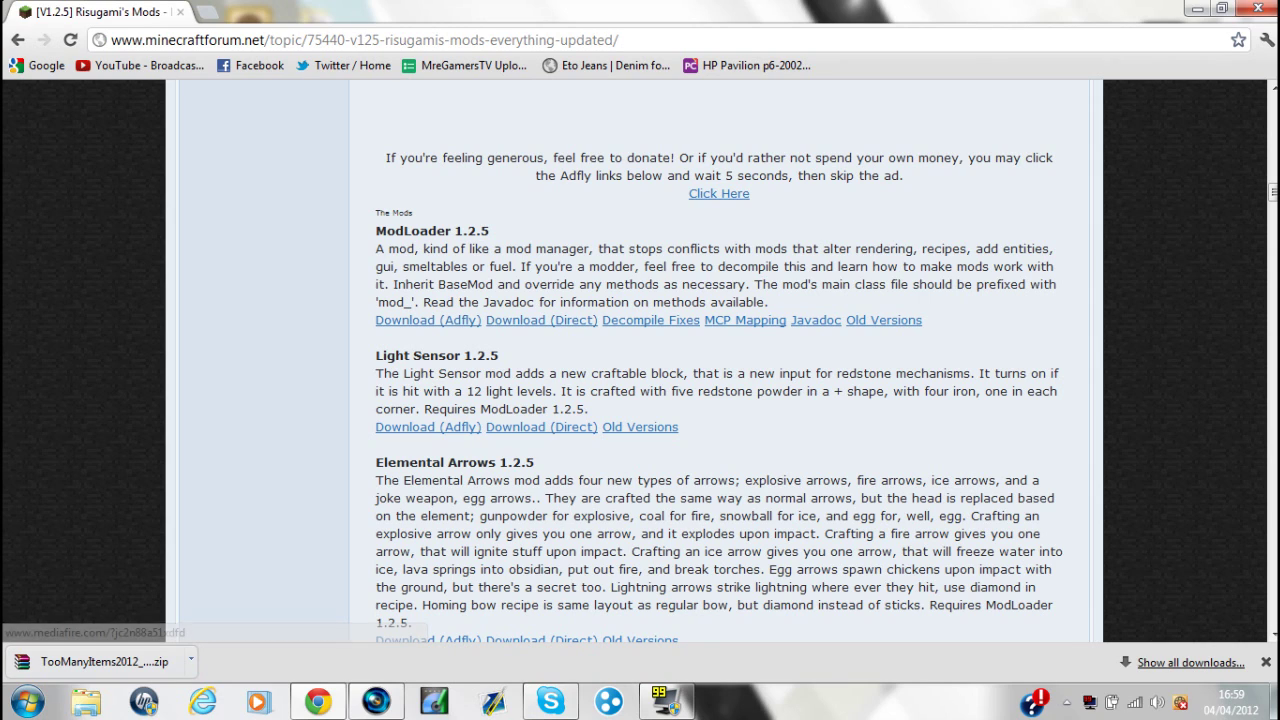
{"action": "left_click", "coordinate": [1197, 8]}
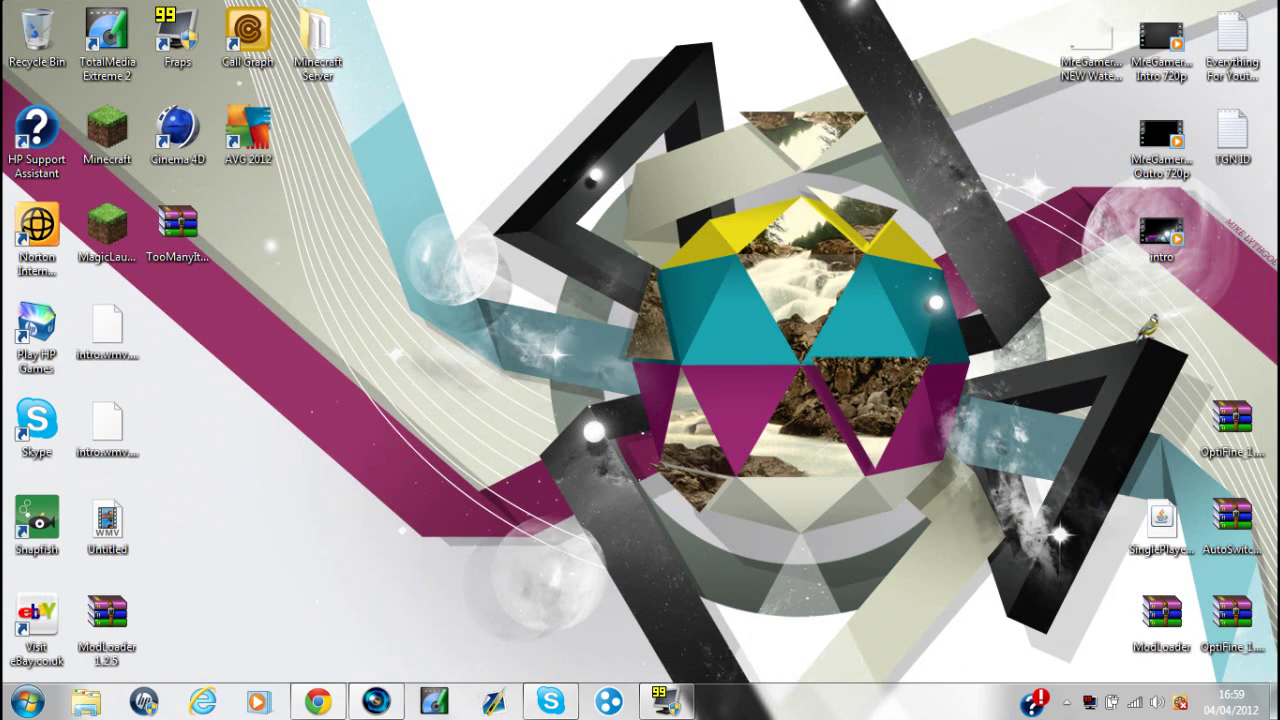
Move the TooManyItems and ModLoader 1.2.5 archives to mid-desktop, then start the Minecraft Launcher.
{"action": "left_click_drag", "start_coordinate": [713, 150], "coordinate": [758, 460]}
{"action": "left_click_drag", "start_coordinate": [177, 230], "coordinate": [529, 320]}
{"action": "mouse_move", "coordinate": [107, 620]}
{"action": "left_mouse_down"}
{"action": "mouse_move", "coordinate": [322, 550]}
{"action": "mouse_move", "coordinate": [599, 322]}
{"action": "left_mouse_up"}
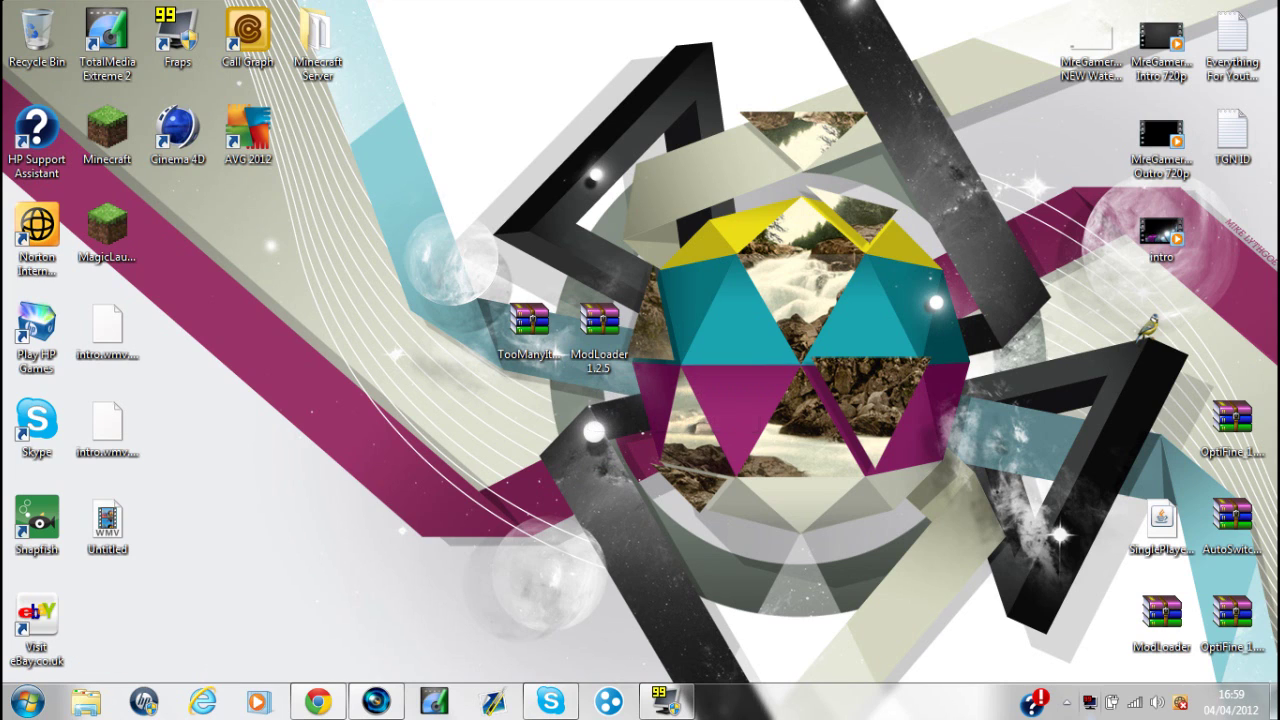
{"action": "left_click", "coordinate": [1161, 615]}
{"action": "left_click_drag", "start_coordinate": [452, 224], "coordinate": [742, 404]}
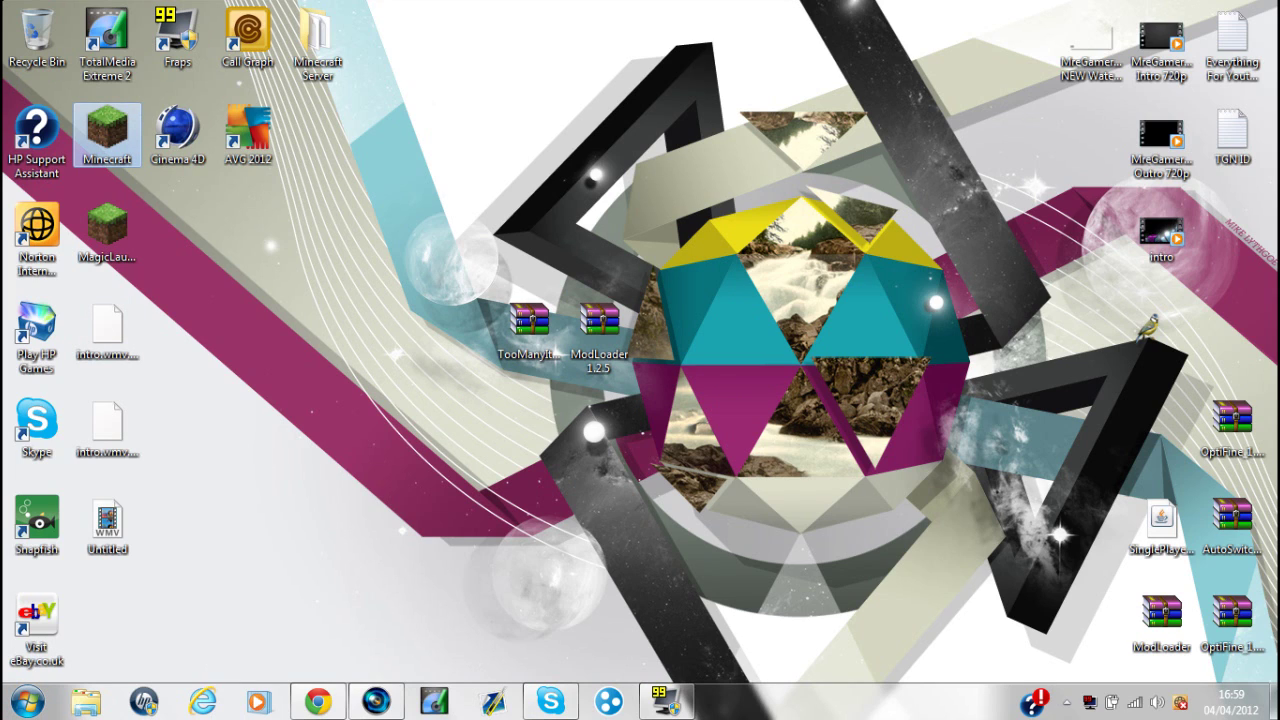
{"action": "double_click", "coordinate": [107, 130]}
Enable force update in launcher options, log in to the 1.2.5 title screen, then close the game.
{"action": "left_click", "coordinate": [999, 509]}
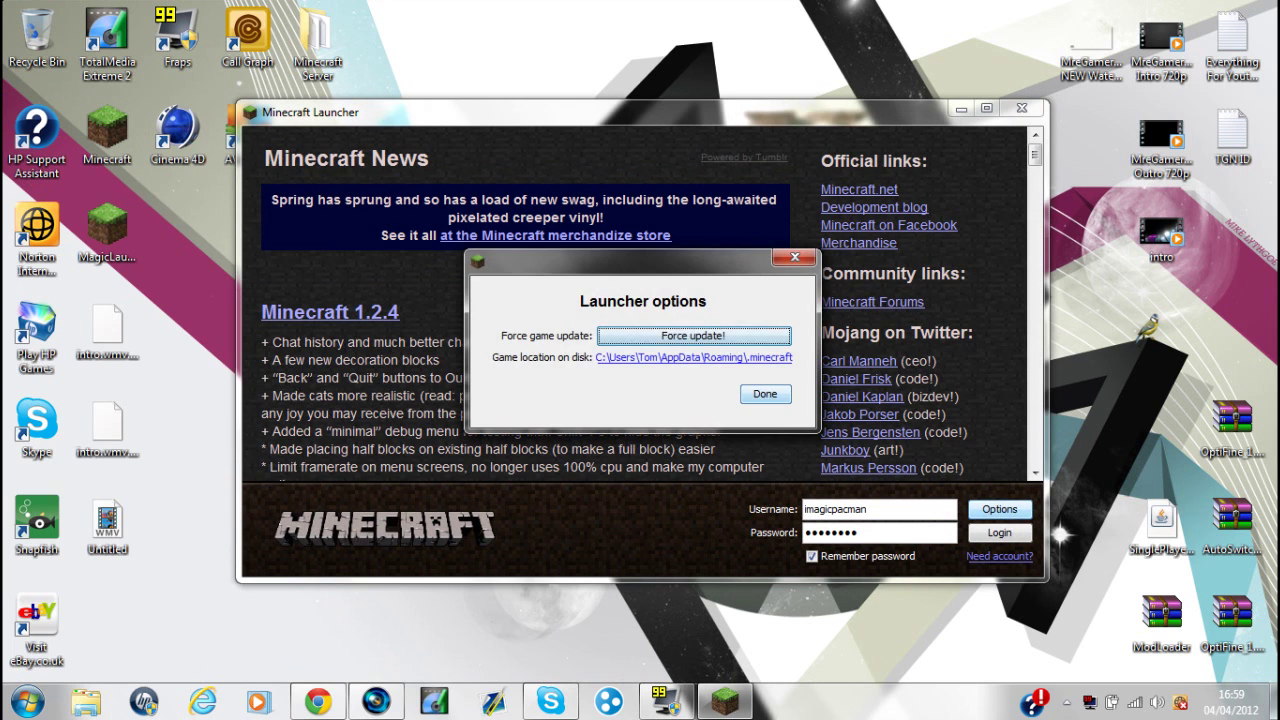
{"action": "left_click", "coordinate": [693, 336]}
{"action": "left_click", "coordinate": [765, 394]}
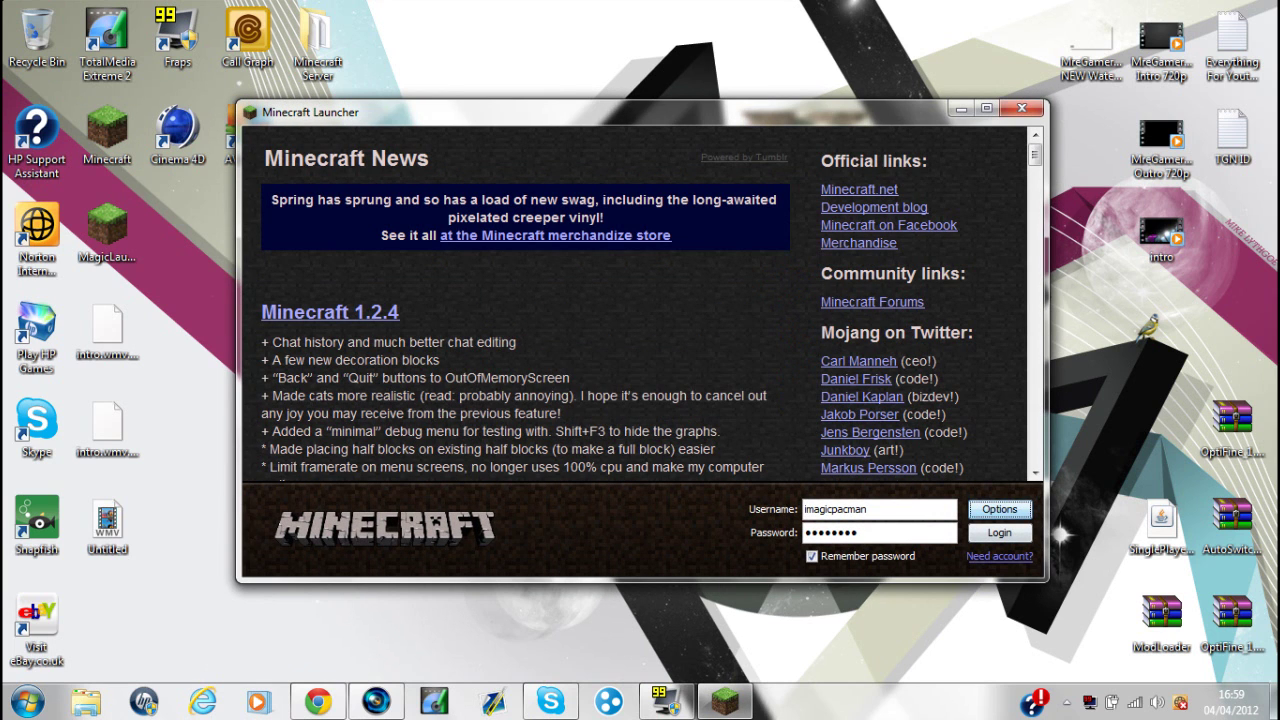
{"action": "left_click", "coordinate": [999, 532]}
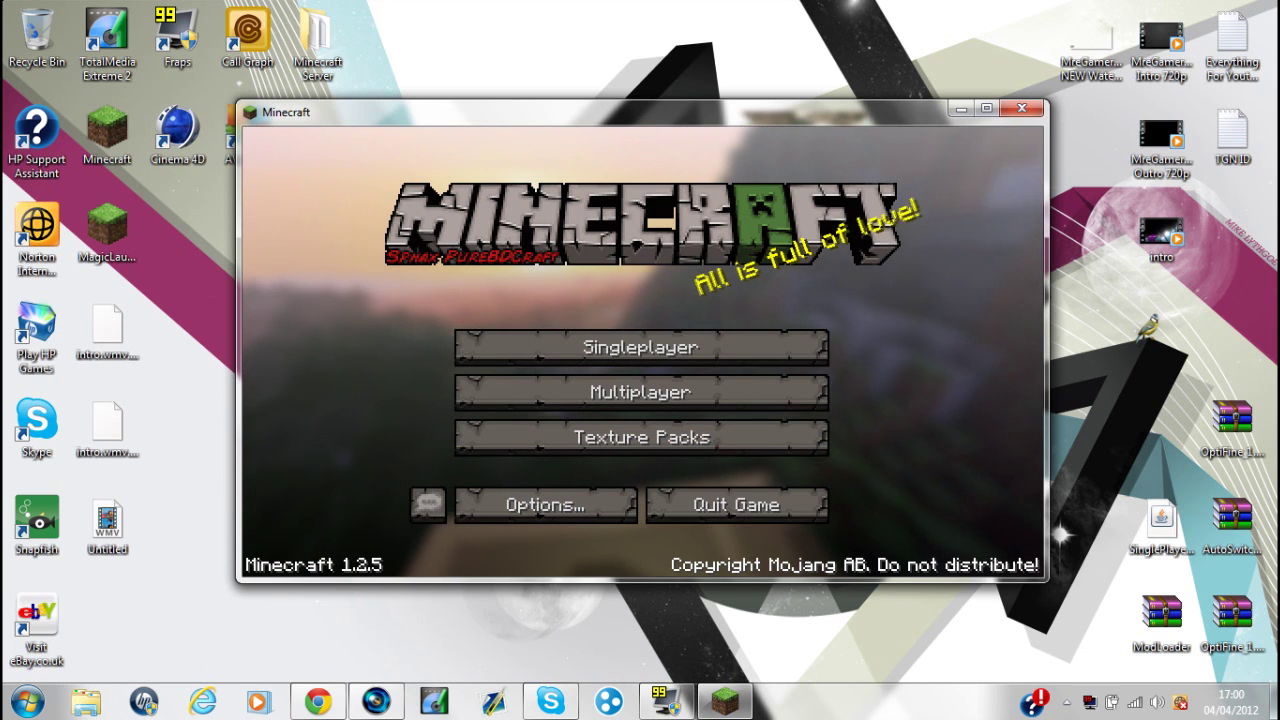
{"action": "key", "text": "alt+F4"}
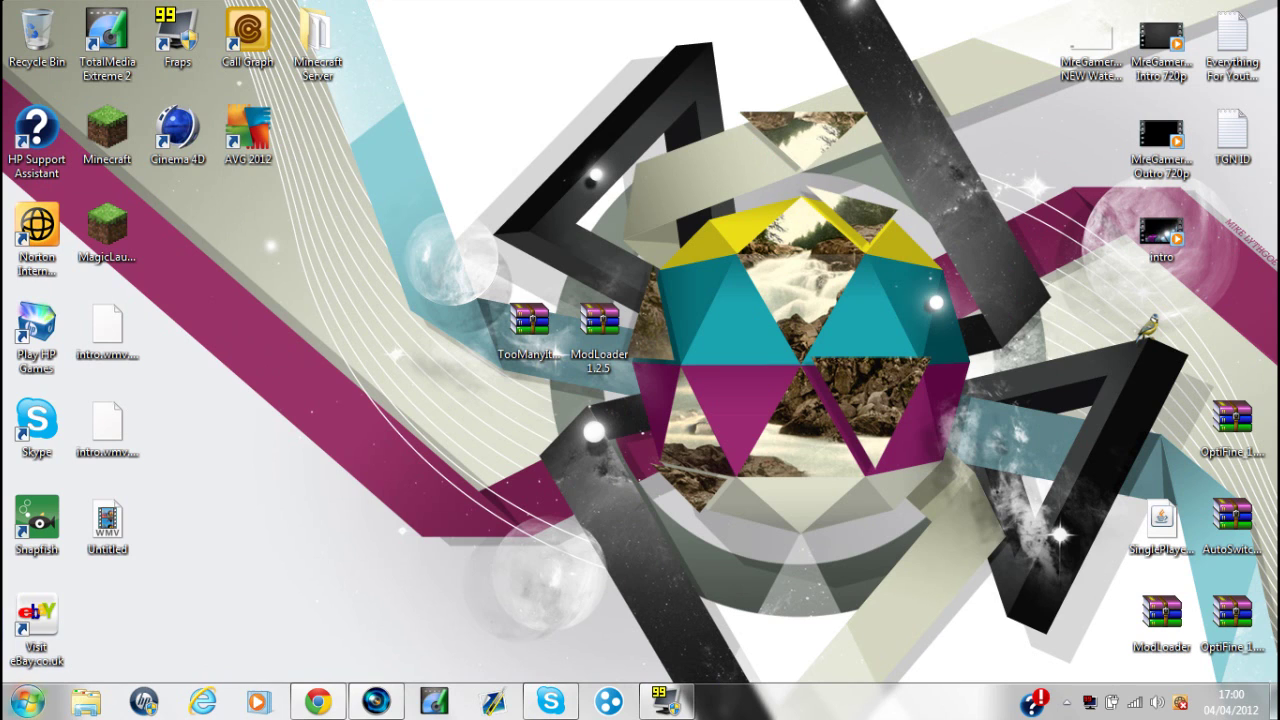
Open the %AppData%/.minecraft folder through the Run box.
{"action": "left_click", "coordinate": [27, 702]}
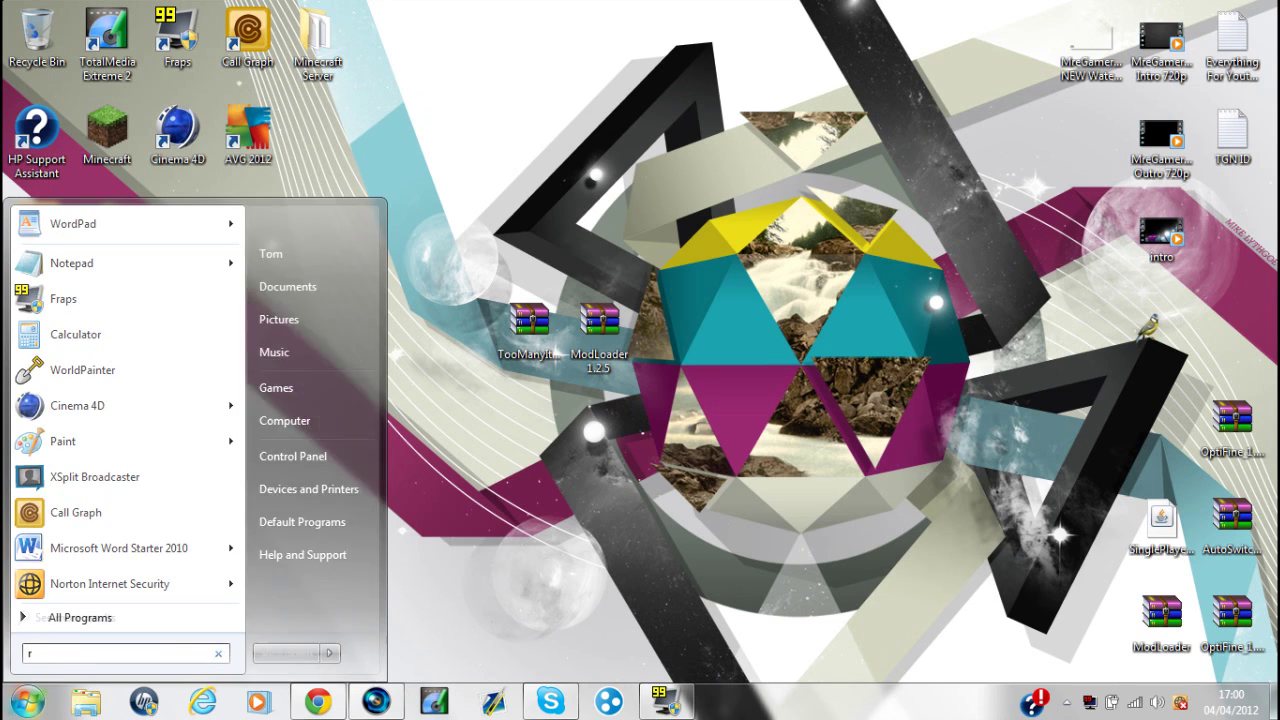
{"action": "type", "text": "run"}
{"action": "key", "text": "Return"}
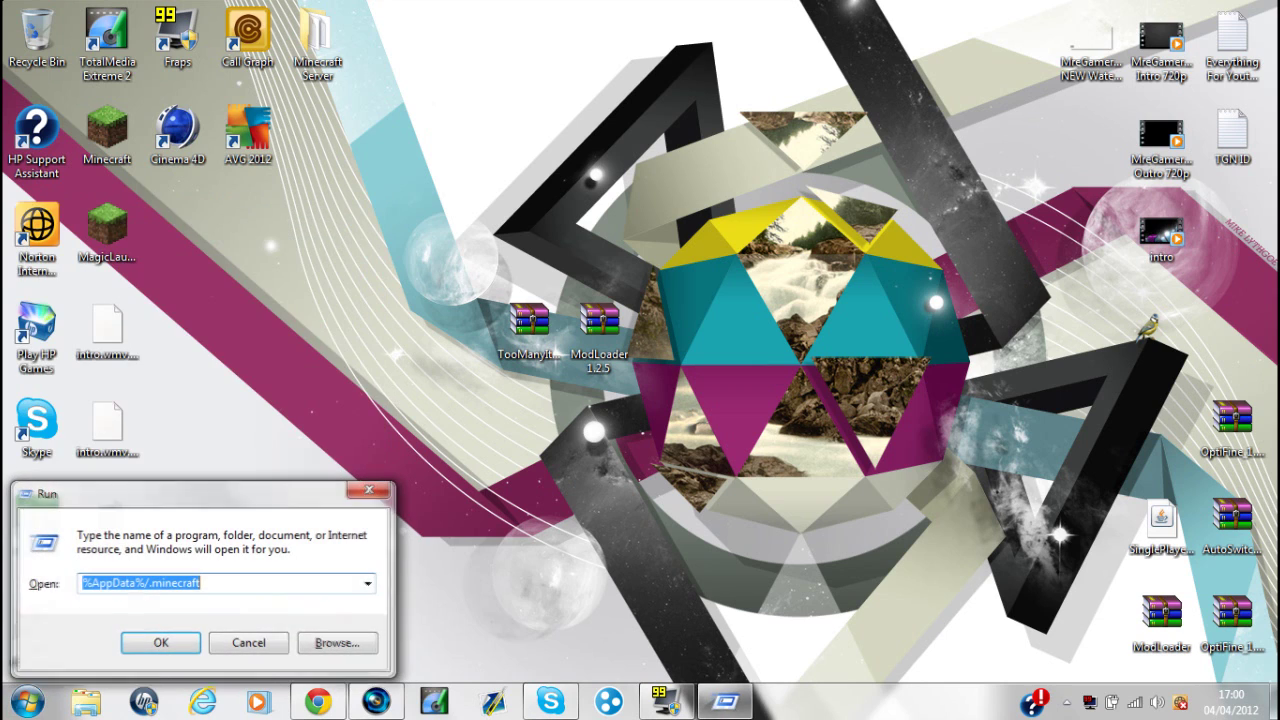
{"action": "key", "text": "shift+Left"}
{"action": "key", "text": "shift+Left"}
{"action": "key", "text": "shift+Left"}
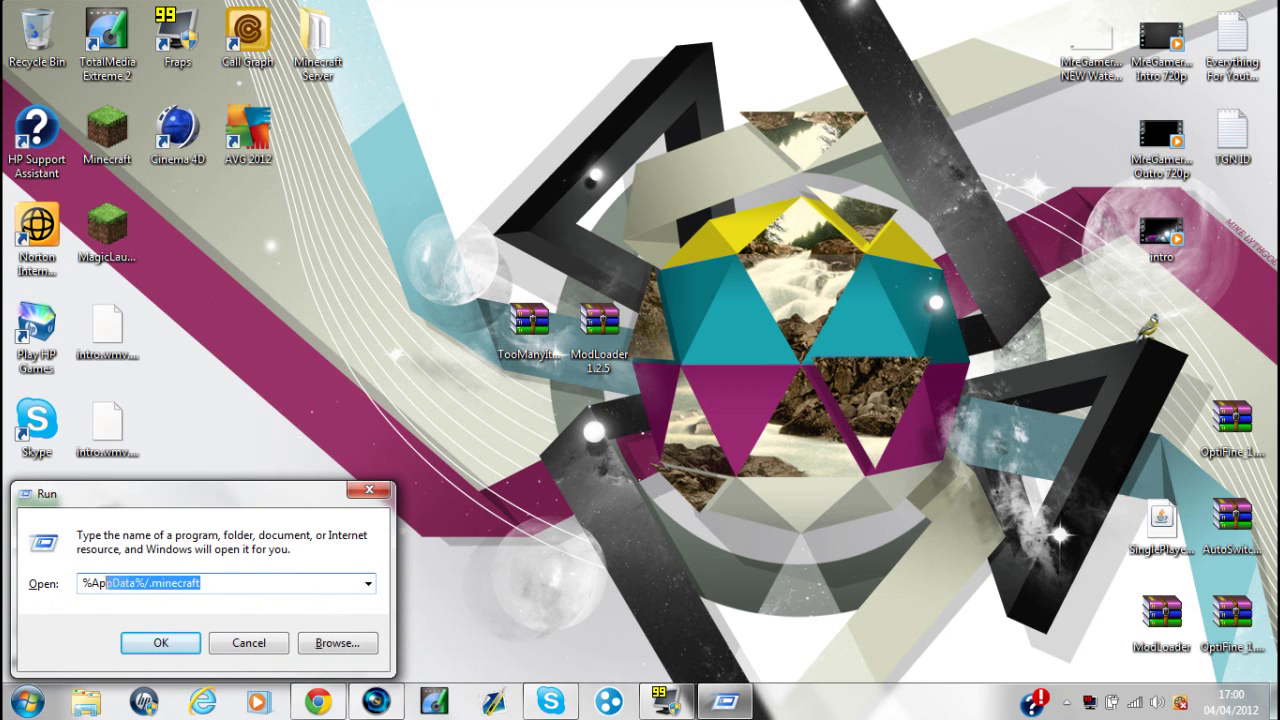
{"action": "left_click", "coordinate": [87, 583]}
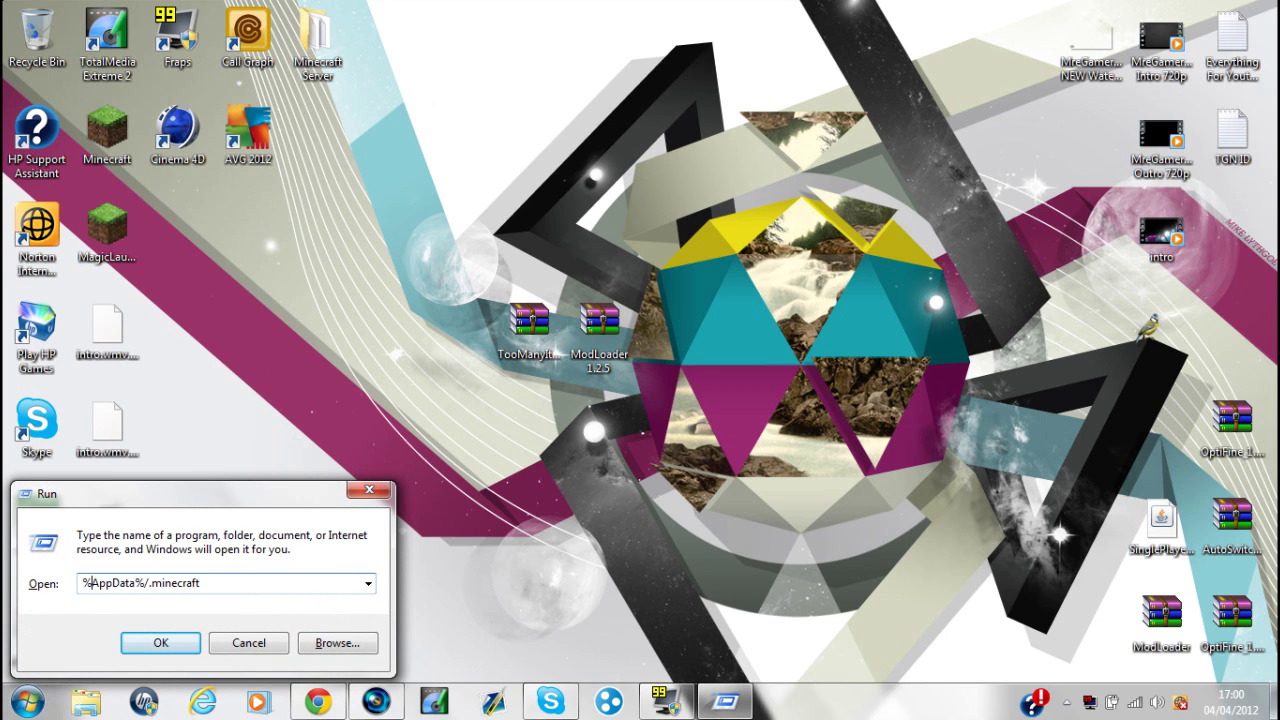
{"action": "key", "text": "Return"}
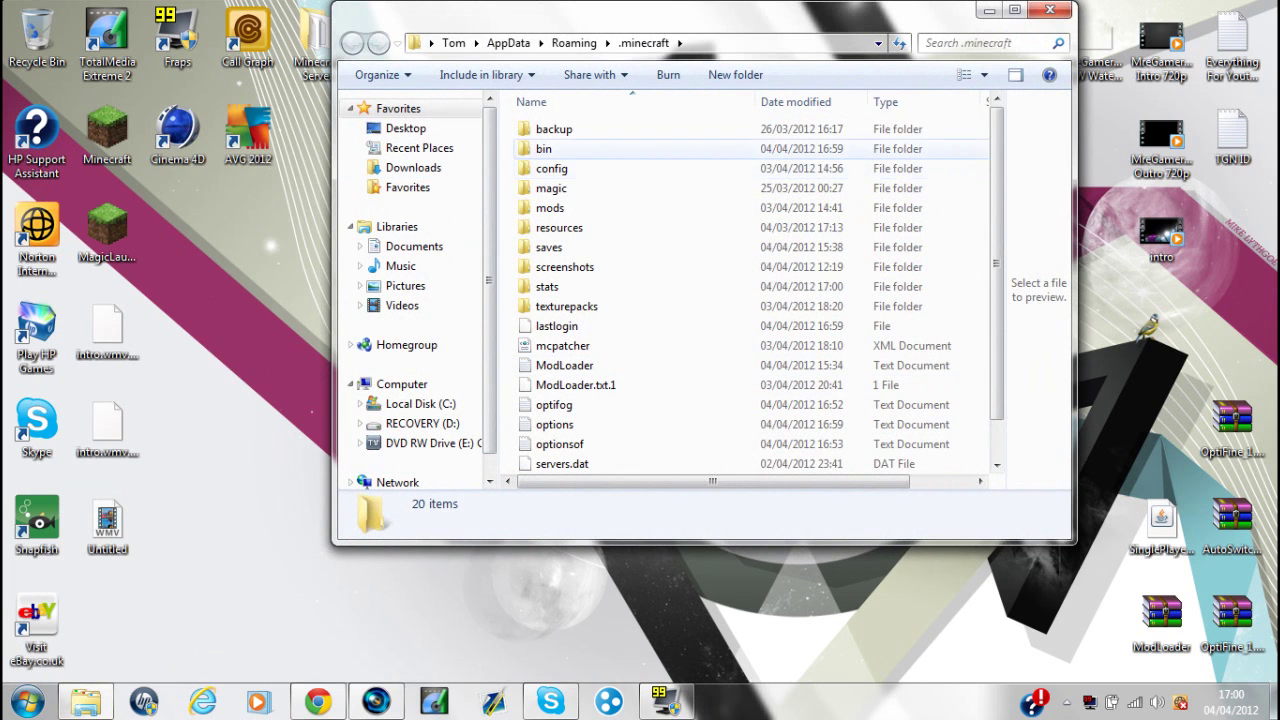
Open minecraft.jar from the bin folder in WinRAR via Open with.
{"action": "double_click", "coordinate": [545, 148]}
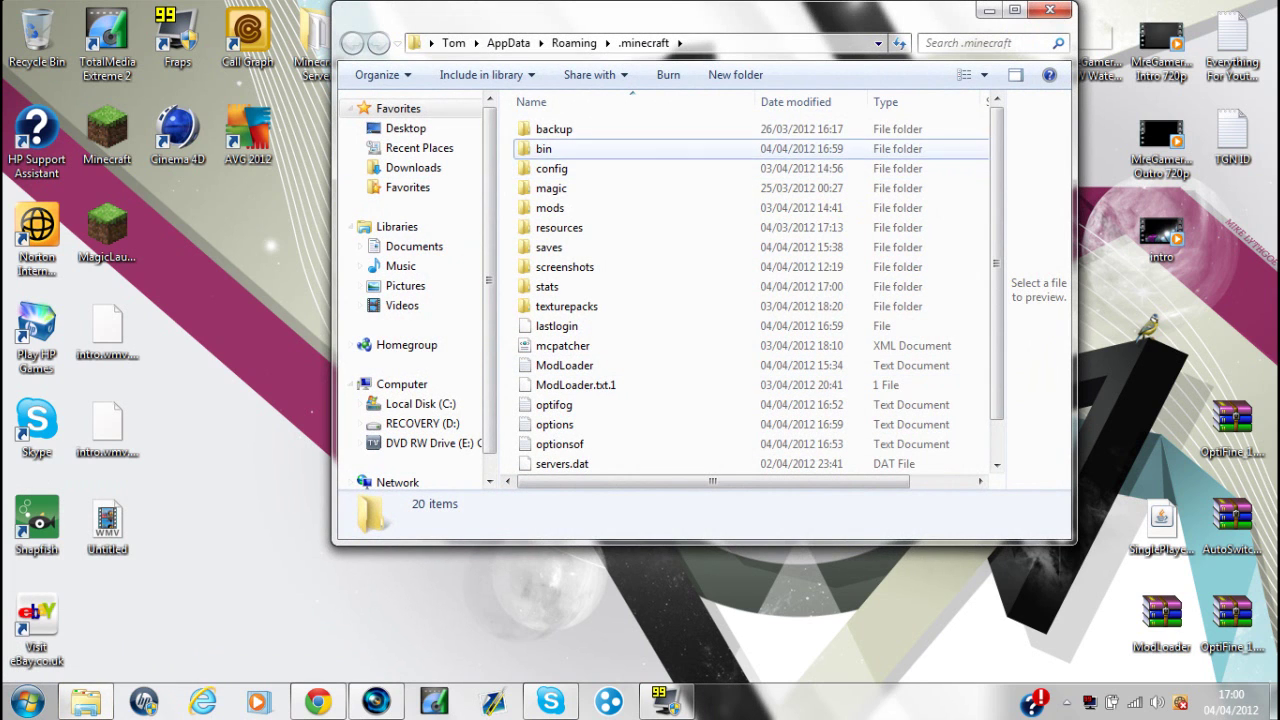
{"action": "key", "text": "ctrl+a"}
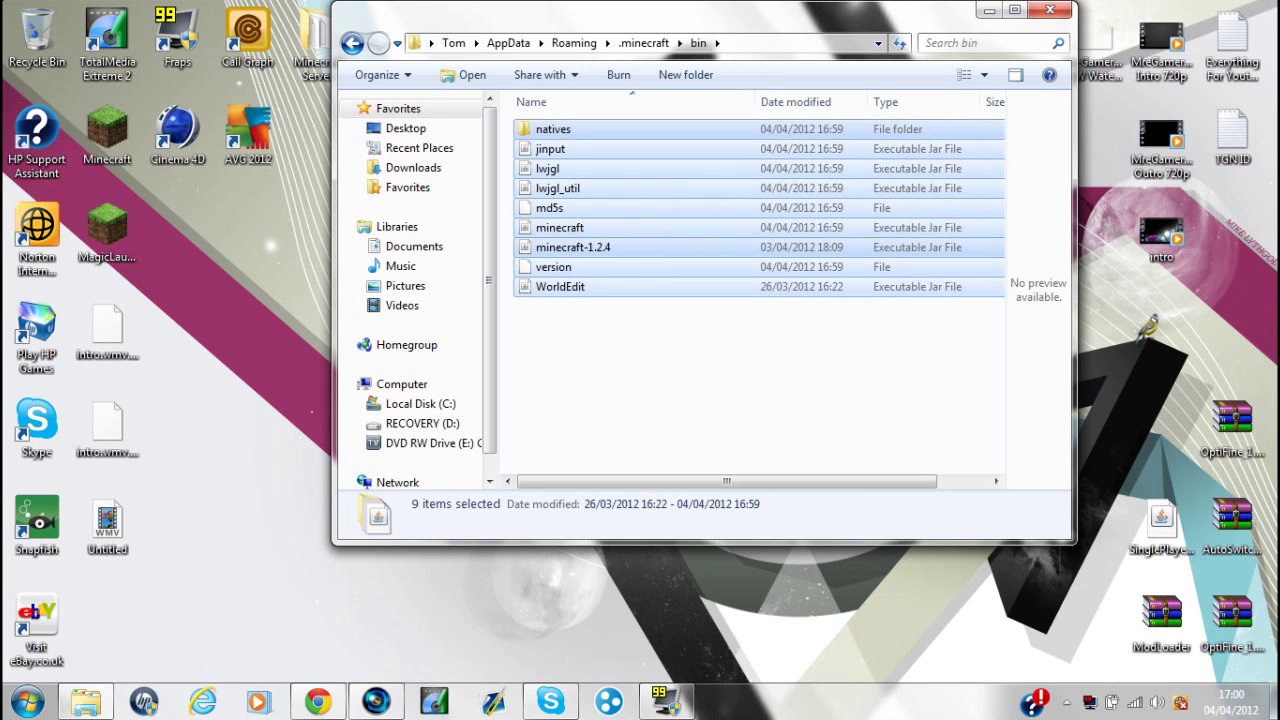
{"action": "left_click", "coordinate": [573, 247]}
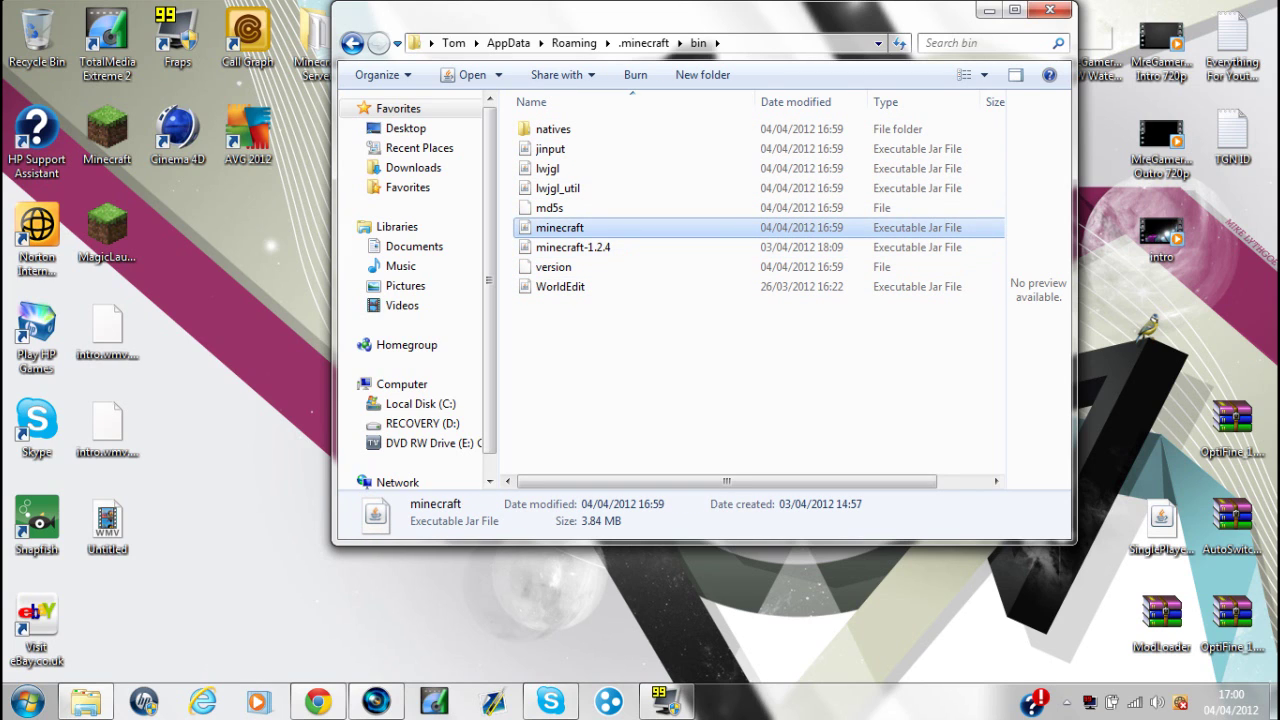
{"action": "right_click", "coordinate": [574, 227]}
{"action": "mouse_move", "coordinate": [634, 293]}
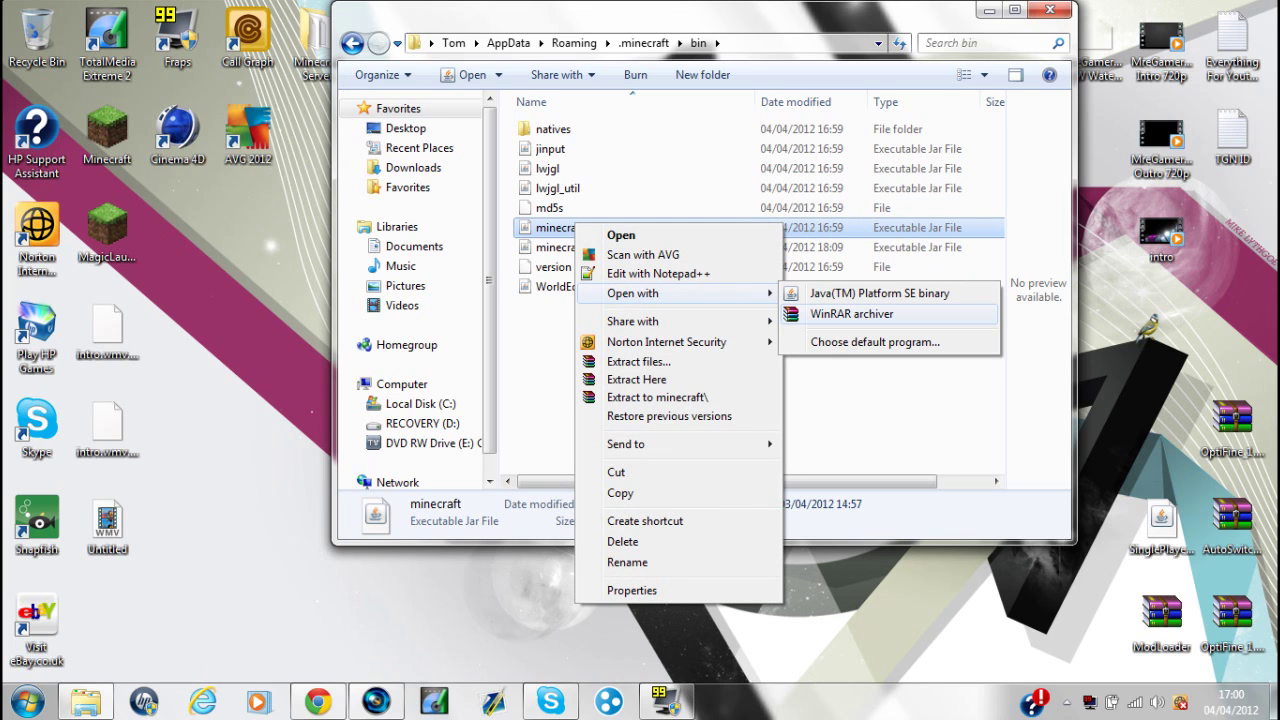
{"action": "left_click", "coordinate": [852, 313]}
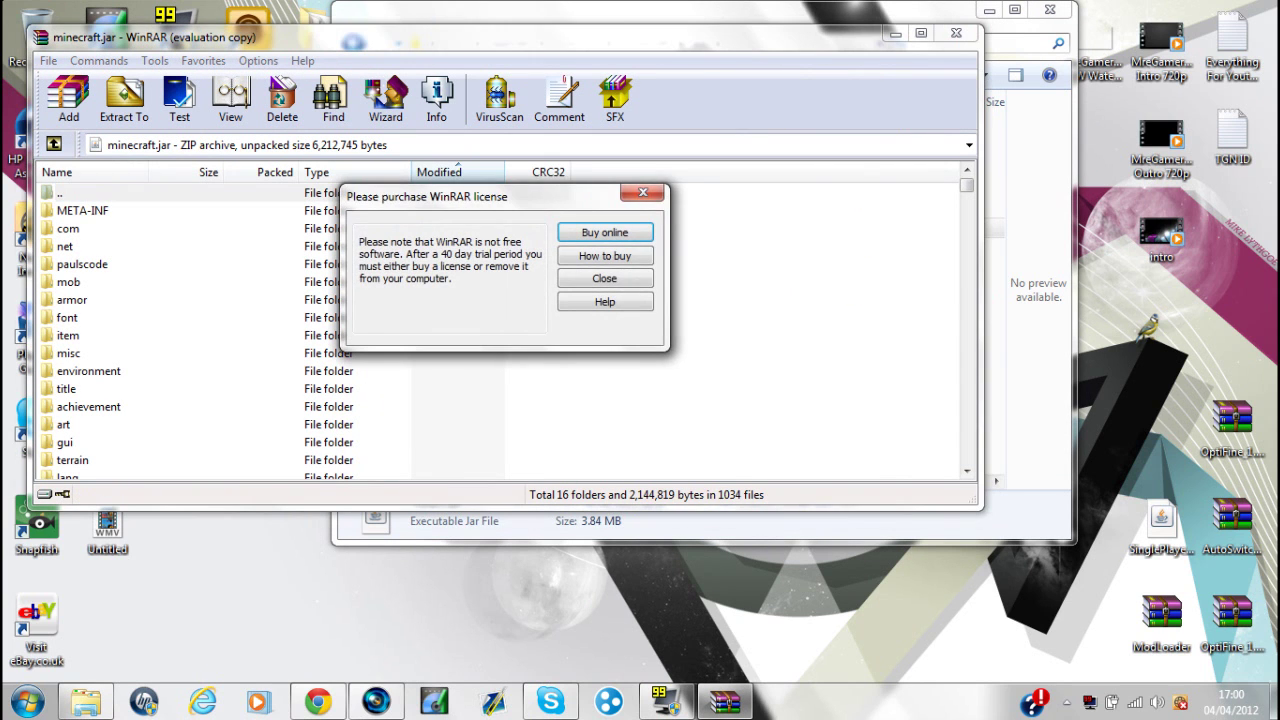
Delete the META-INF folder from minecraft.jar and minimize the archive window.
{"action": "key", "text": "Escape"}
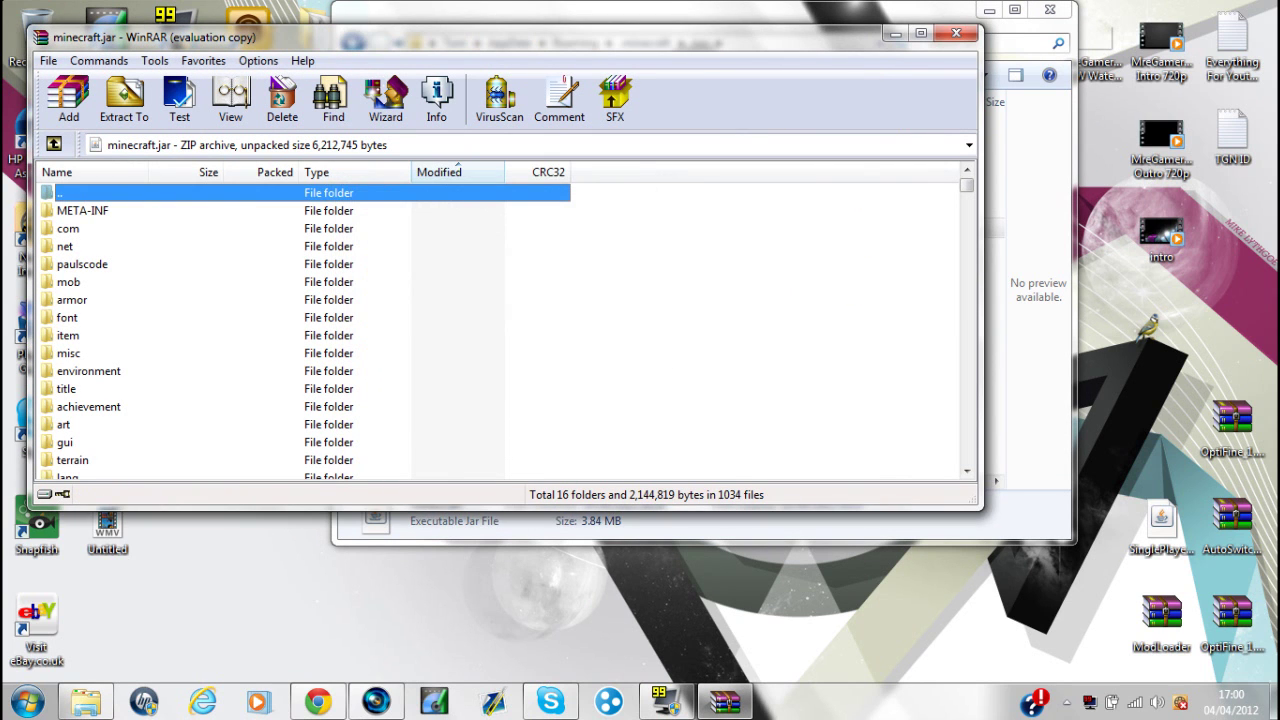
{"action": "right_click", "coordinate": [75, 210]}
{"action": "left_click", "coordinate": [130, 331]}
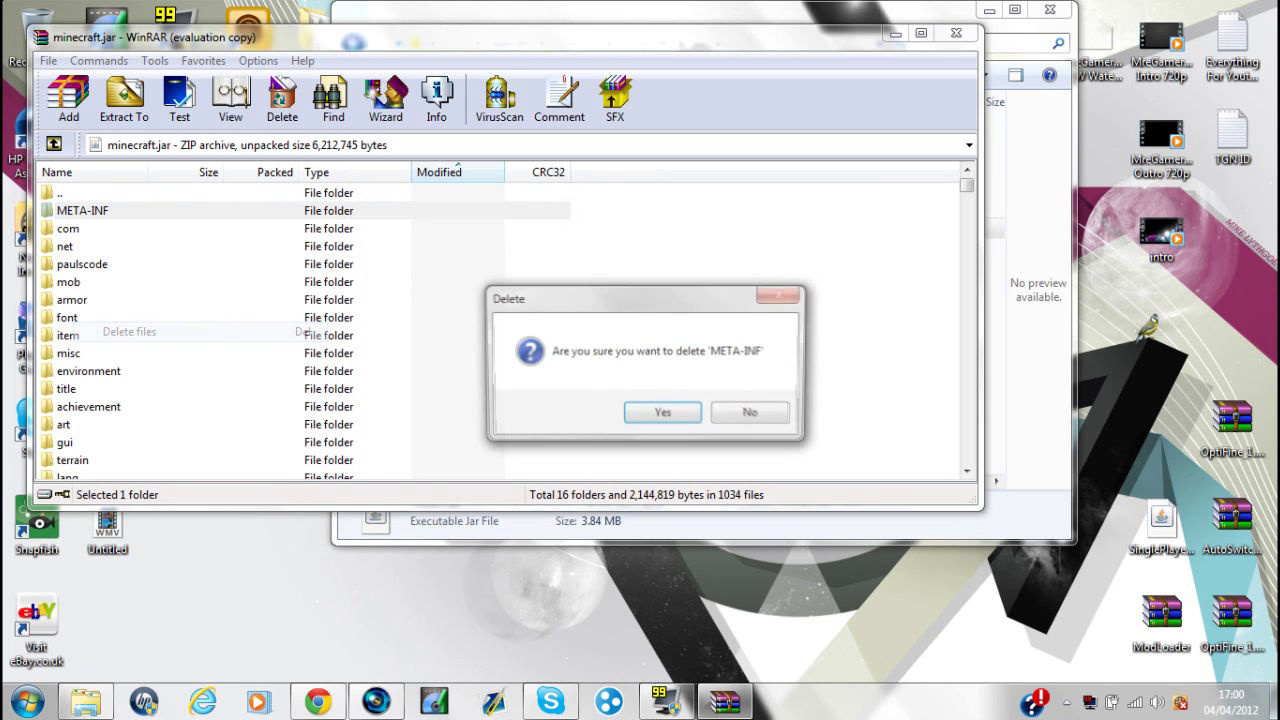
{"action": "key", "text": "Return"}
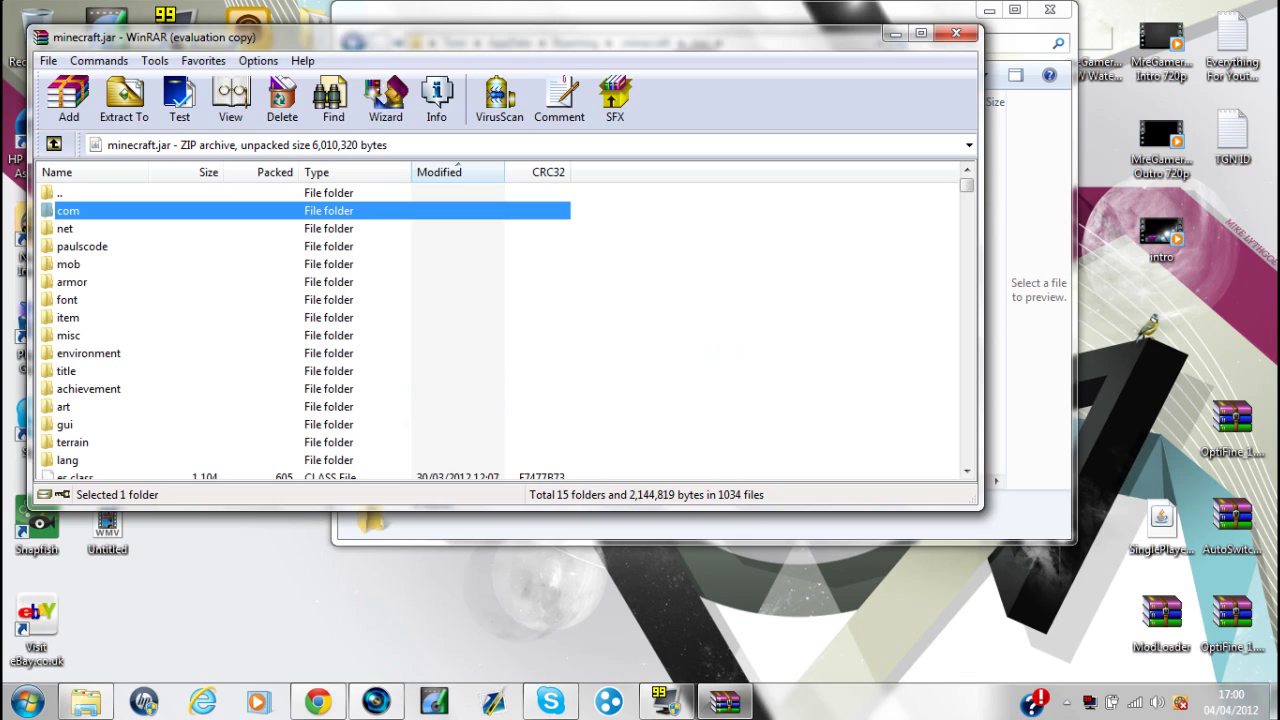
{"action": "left_click", "coordinate": [895, 33]}
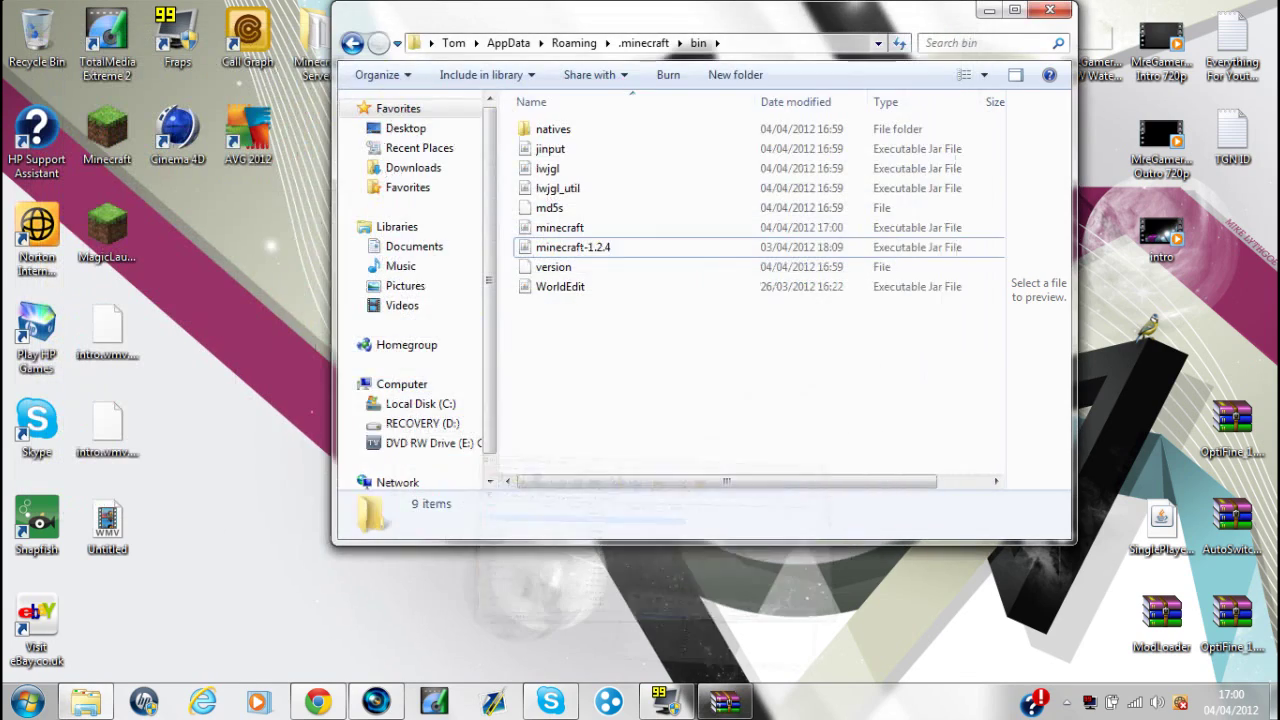
Drag all 19 files from ModLoader 1.2.5.zip into minecraft.jar, accepting the archive parameters.
{"action": "left_click", "coordinate": [988, 9]}
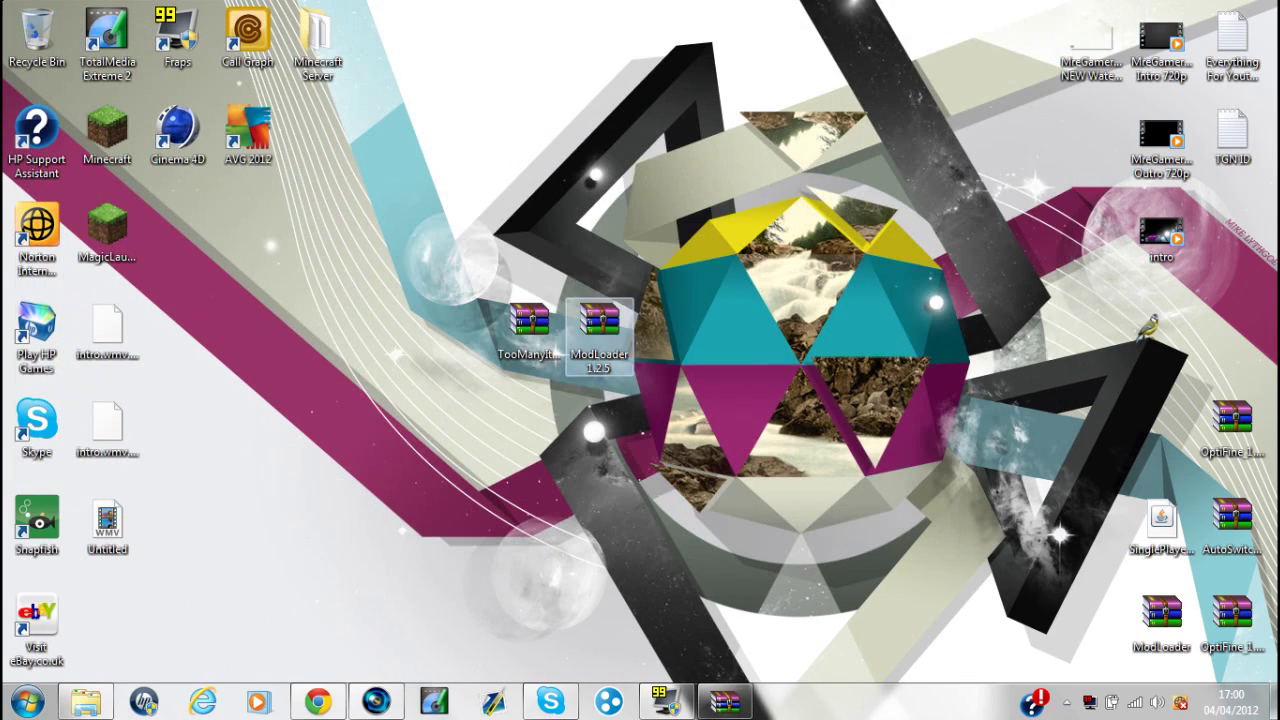
{"action": "double_click", "coordinate": [599, 325]}
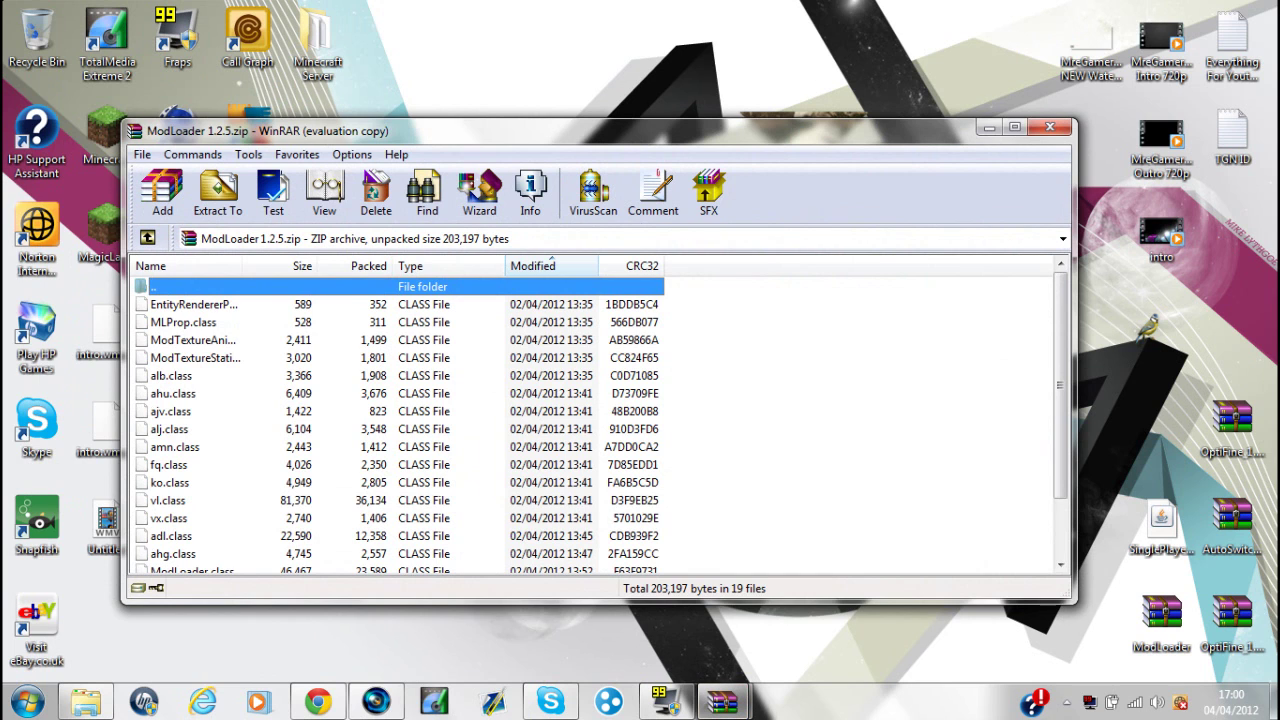
{"action": "key", "text": "Escape"}
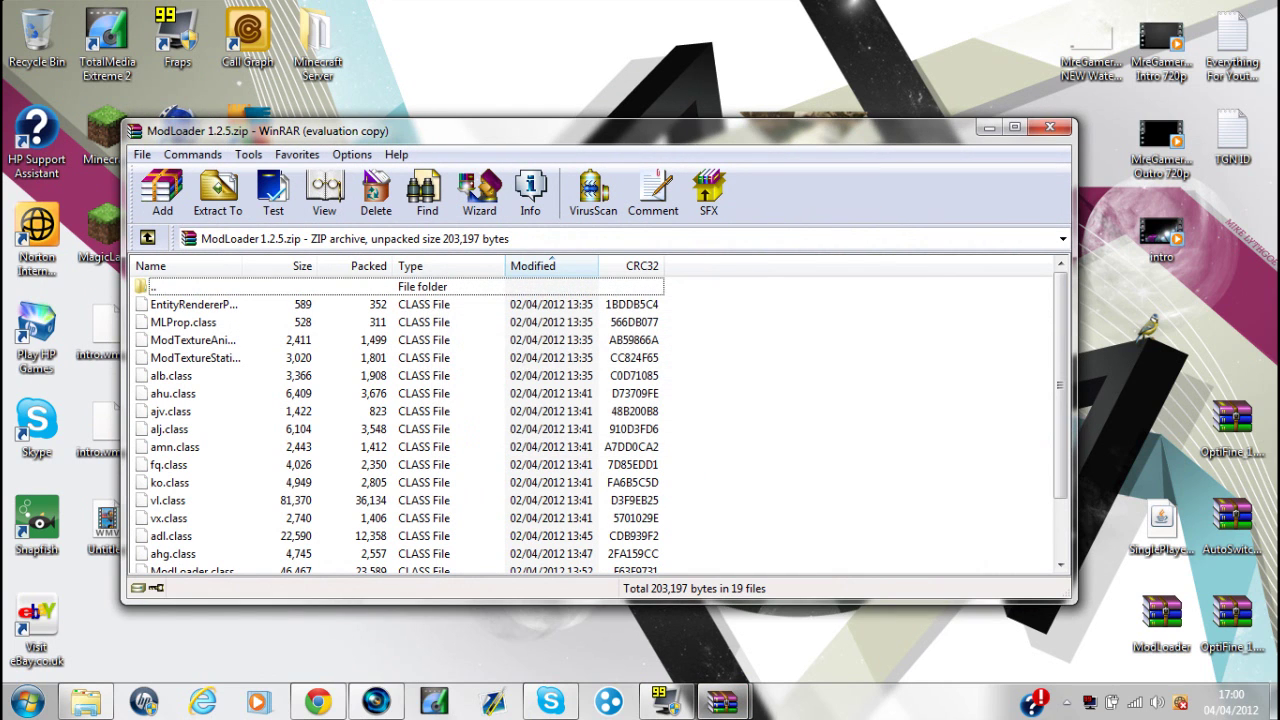
{"action": "key", "text": "ctrl+a"}
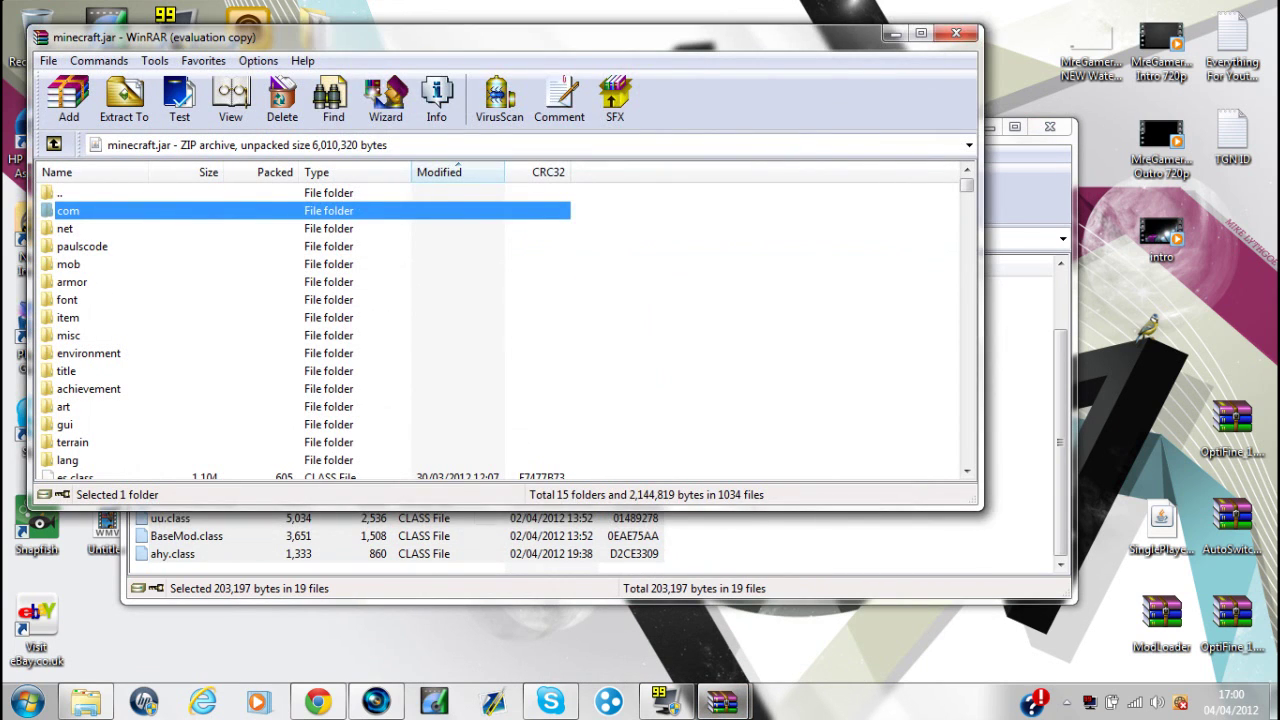
{"action": "left_click_drag", "start_coordinate": [620, 600], "coordinate": [150, 210]}
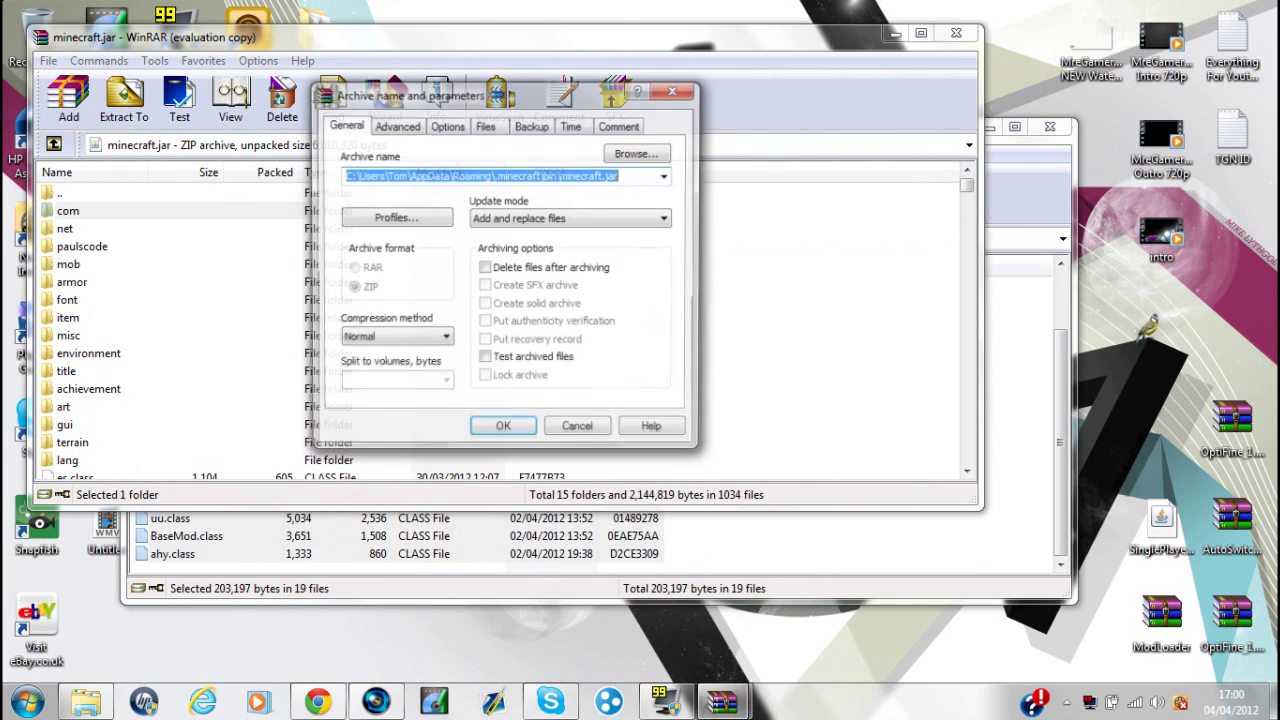
{"action": "key", "text": "Return"}
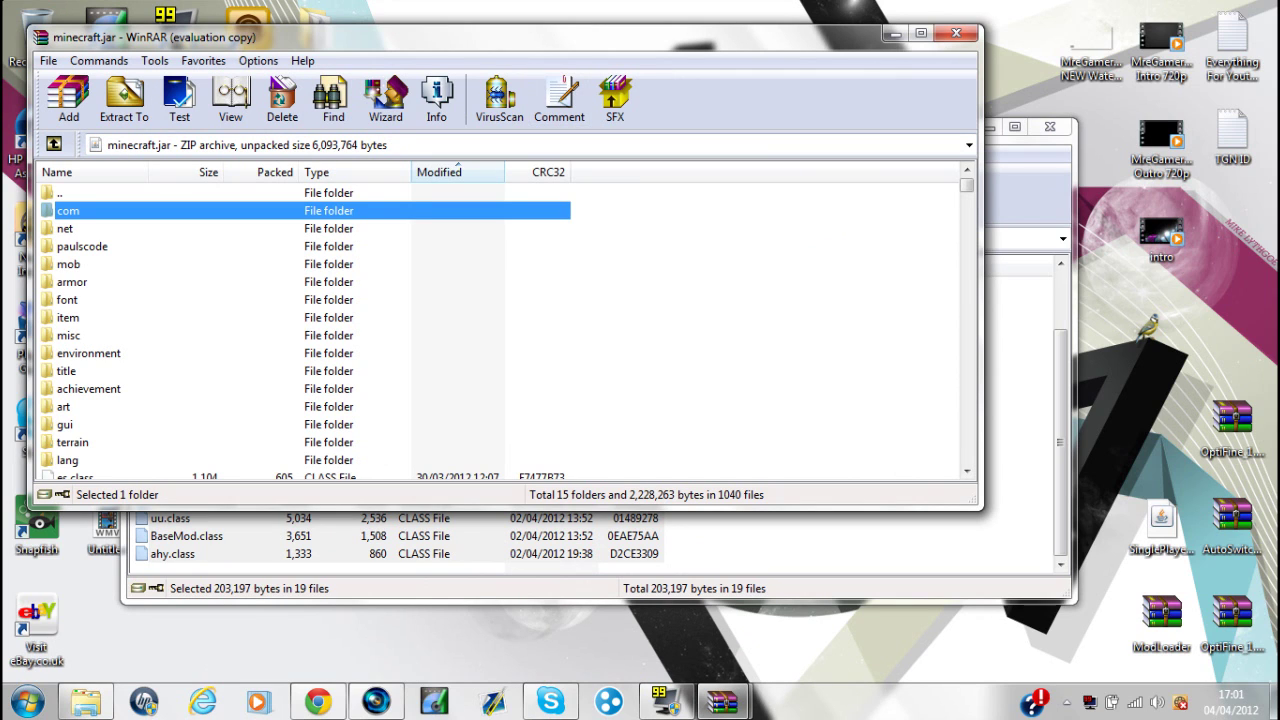
{"action": "key", "text": "Return"}
{"action": "key", "text": "Return"}
{"action": "left_click", "coordinate": [1049, 127]}
{"action": "left_click", "coordinate": [894, 33]}
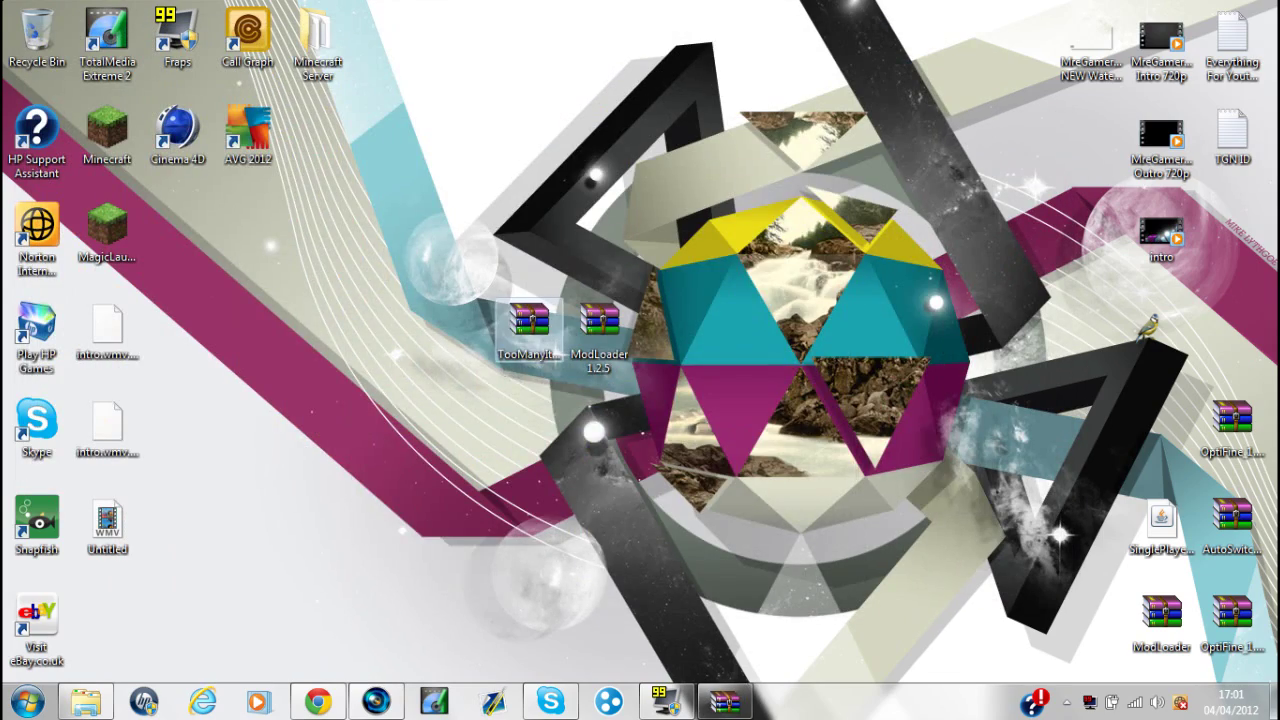
Drag all 23 TooManyItems files into minecraft.jar, bringing it to 1062 files.
{"action": "double_click", "coordinate": [530, 322]}
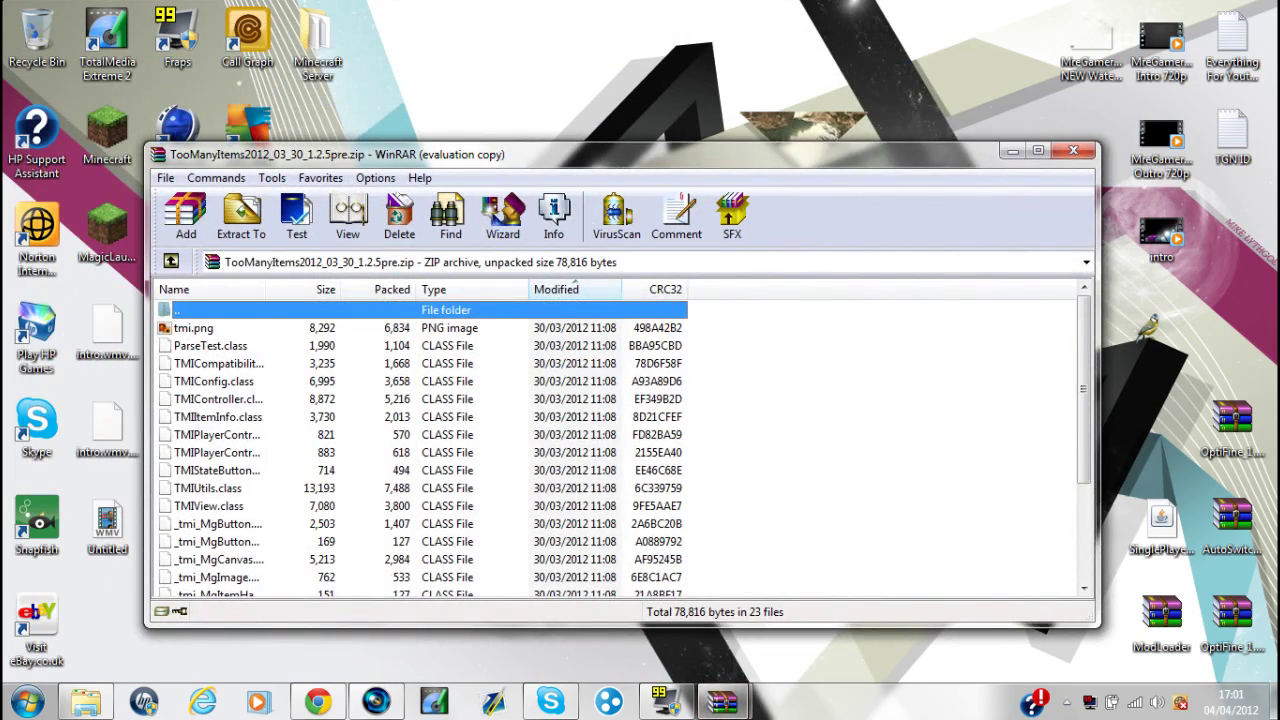
{"action": "left_click", "coordinate": [757, 394]}
{"action": "mouse_move", "coordinate": [720, 322]}
{"action": "left_mouse_down"}
{"action": "mouse_move", "coordinate": [640, 417]}
{"action": "mouse_move", "coordinate": [640, 600]}
{"action": "left_mouse_up"}
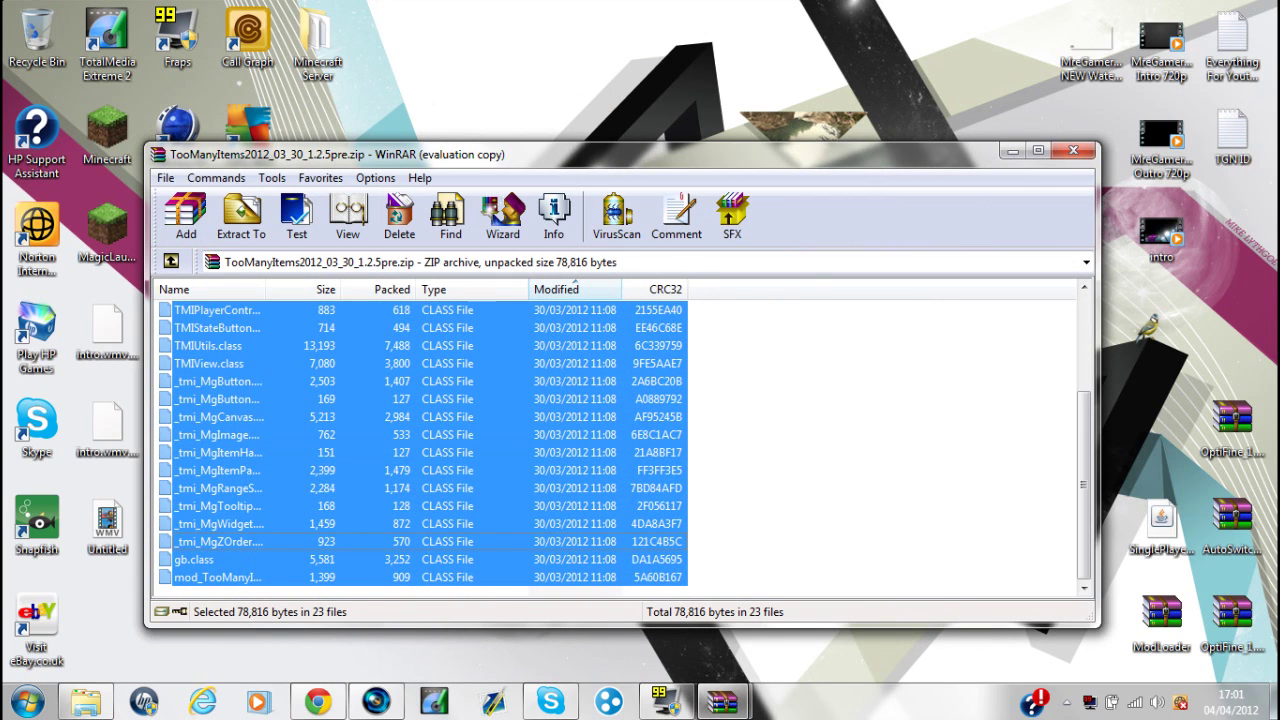
{"action": "left_click", "coordinate": [620, 600]}
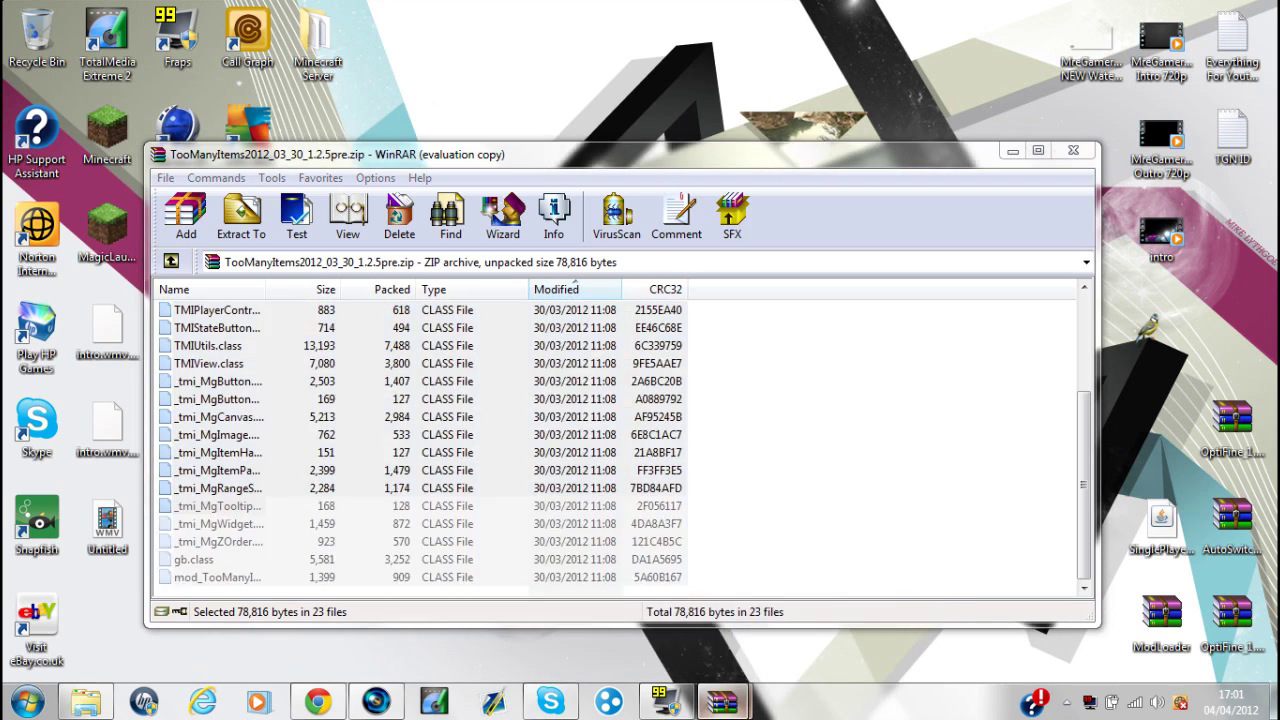
{"action": "left_click_drag", "start_coordinate": [215, 559], "coordinate": [400, 300]}
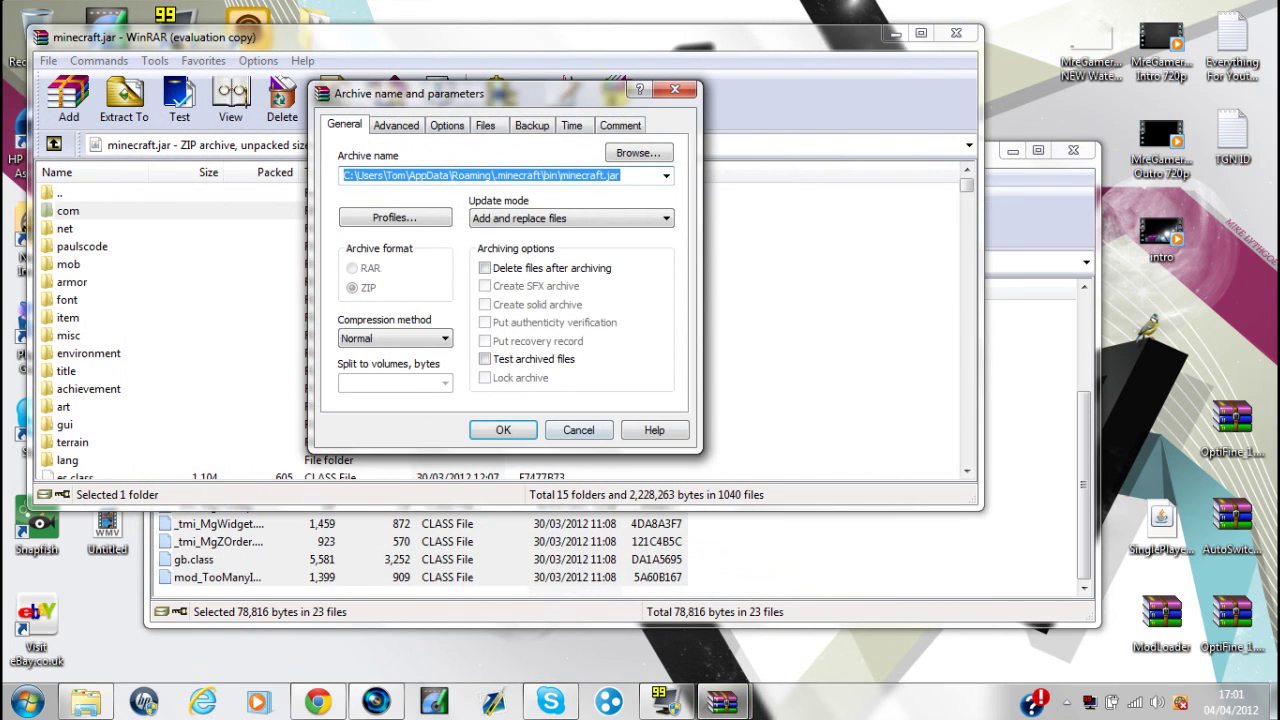
{"action": "key", "text": "Return"}
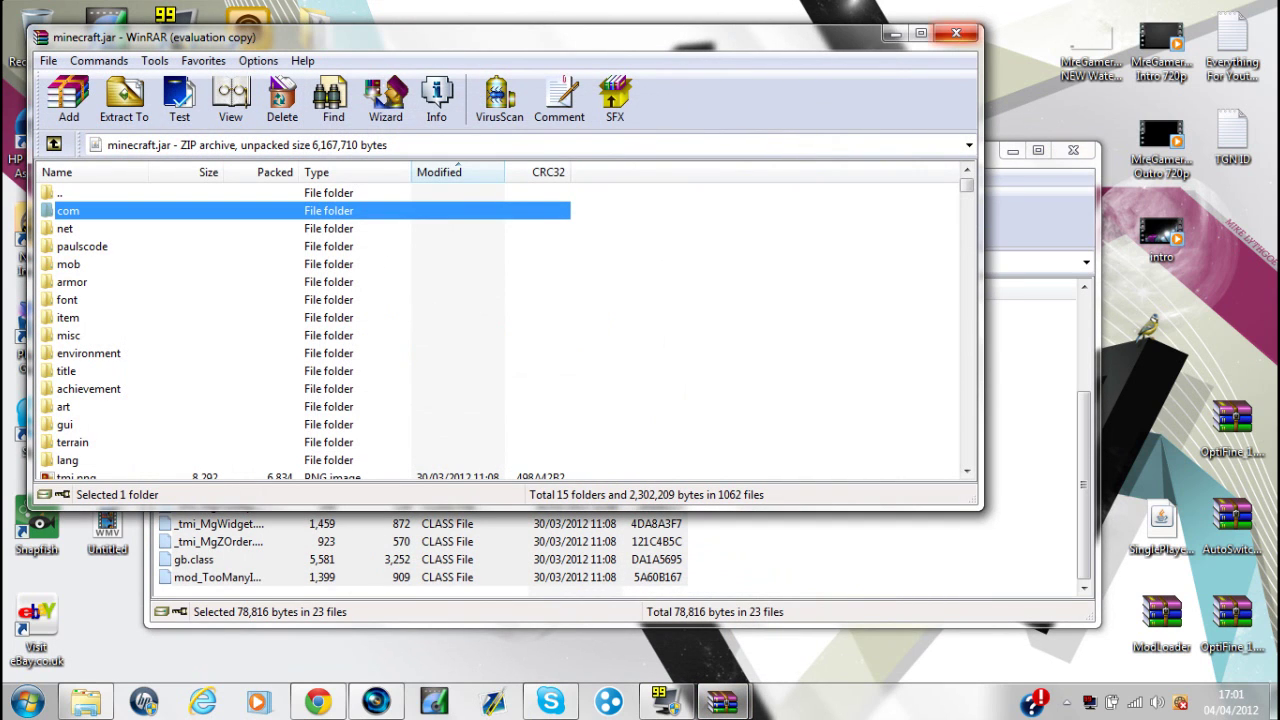
{"action": "key", "text": "Return"}
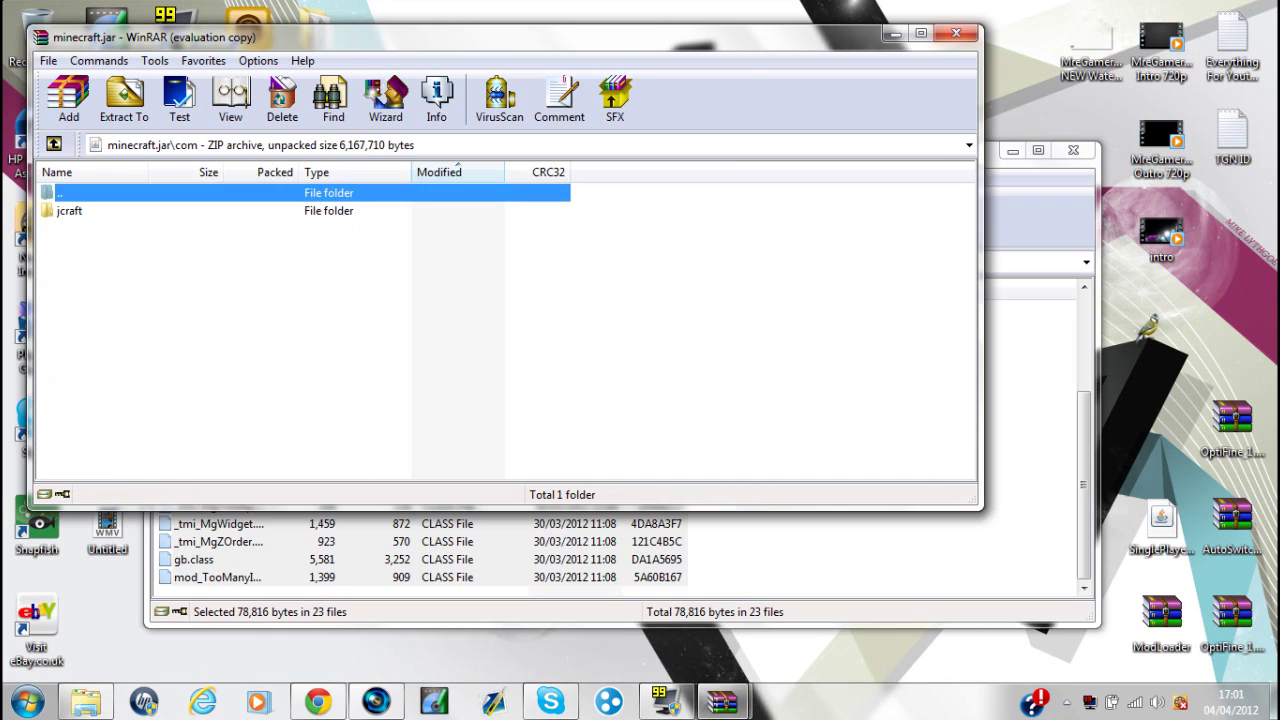
{"action": "left_click", "coordinate": [955, 33]}
Close the WinRAR windows, then launch Minecraft from the desktop shortcut and log in.
{"action": "key", "text": "alt+F4"}
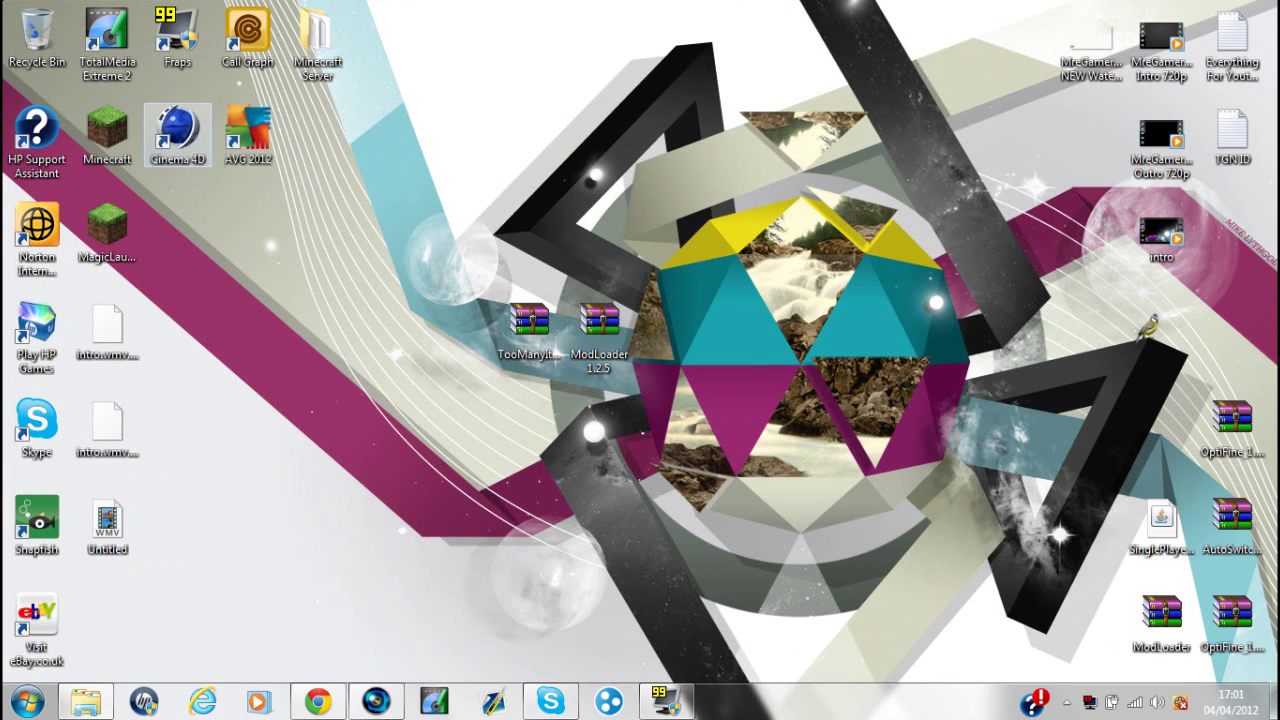
{"action": "key", "text": "Left"}
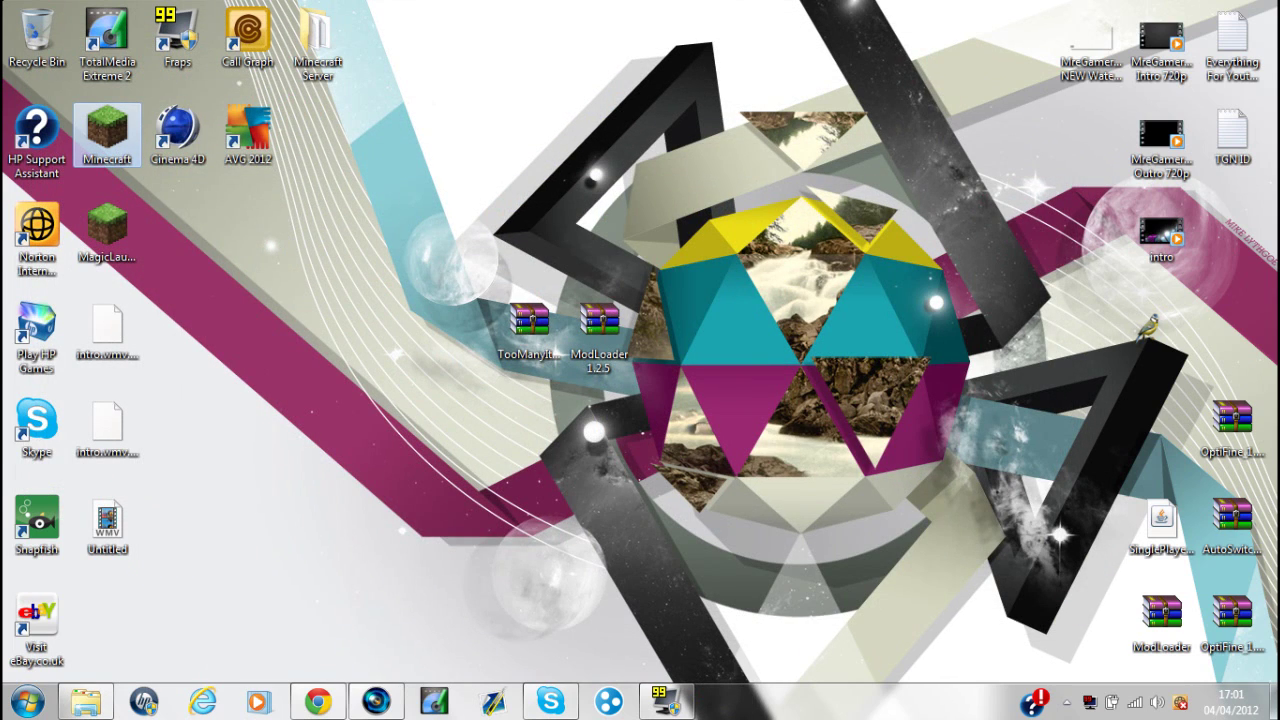
{"action": "key", "text": "Return"}
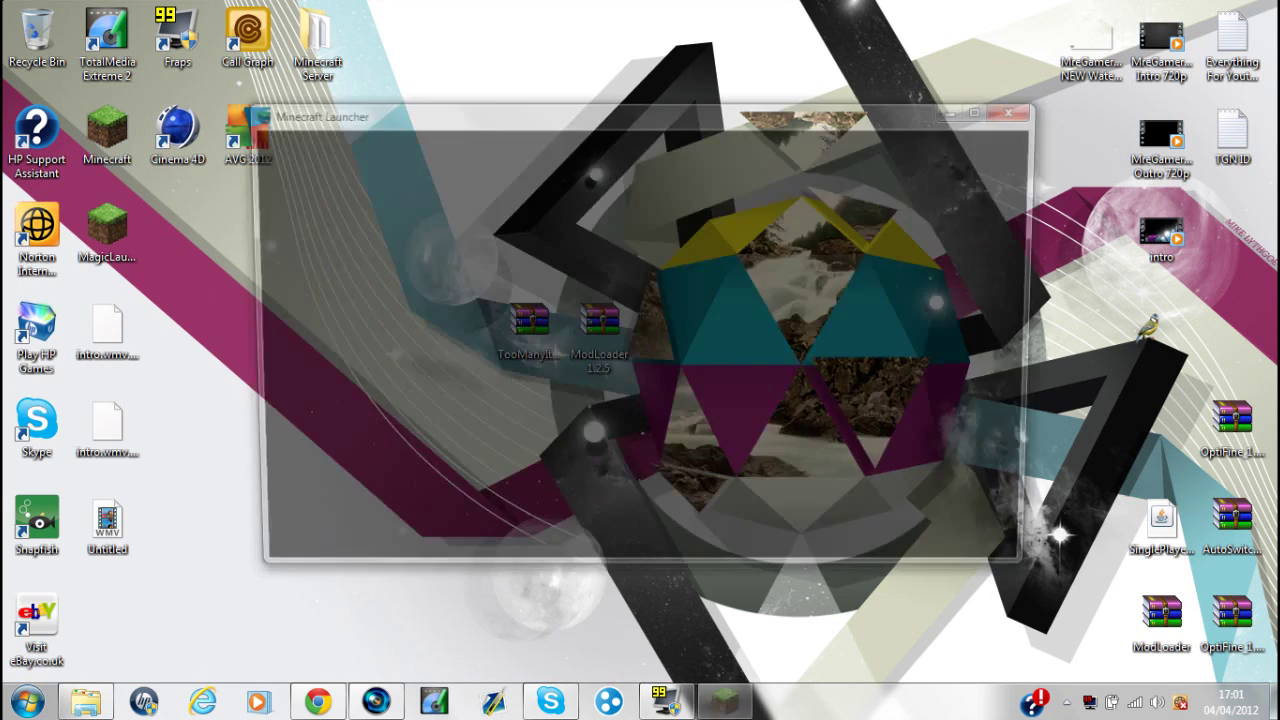
{"action": "key", "text": "Return"}
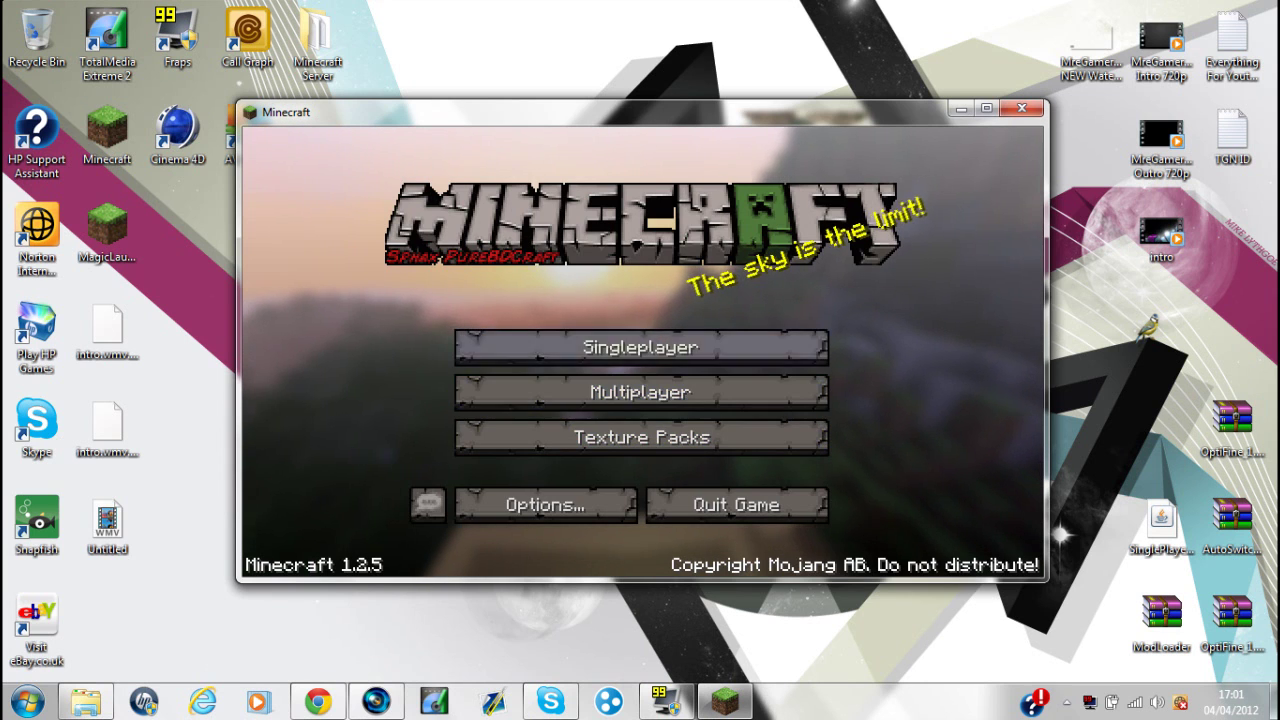
Create a new Singleplayer survival world and check the TooManyItems overlay with ModLoader ON.
{"action": "left_click", "coordinate": [640, 346]}
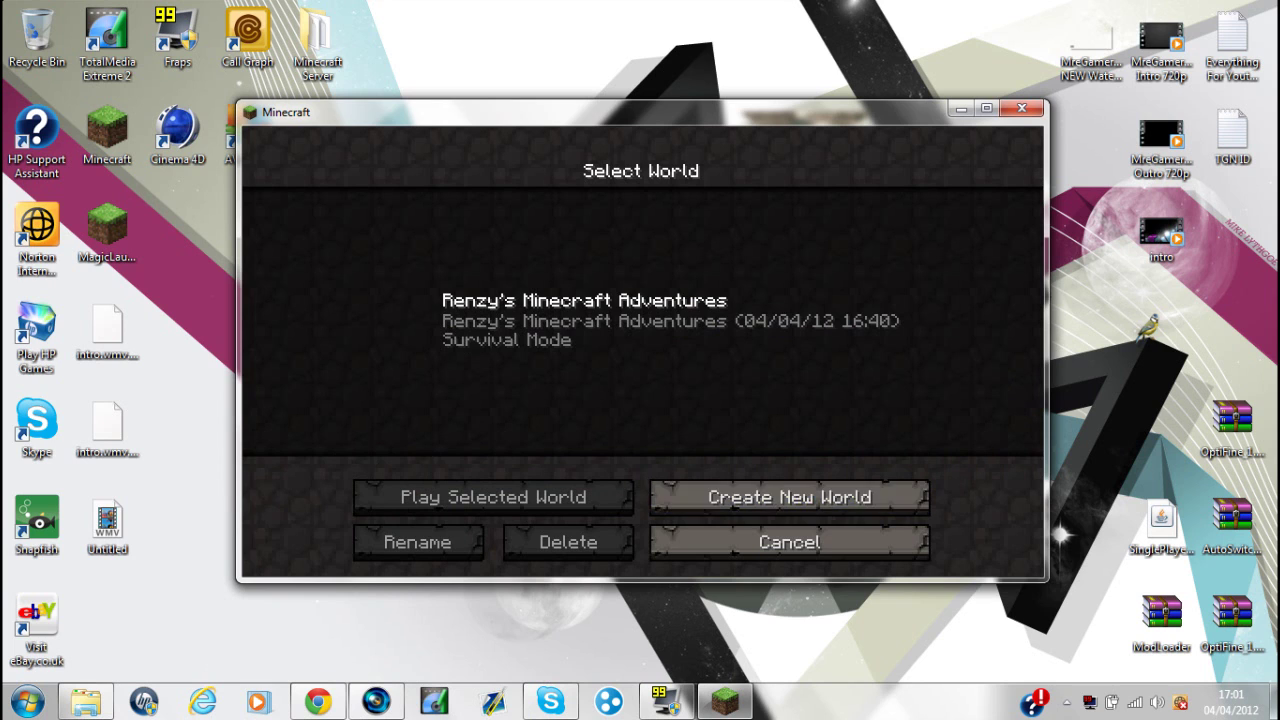
{"action": "left_click", "coordinate": [789, 497]}
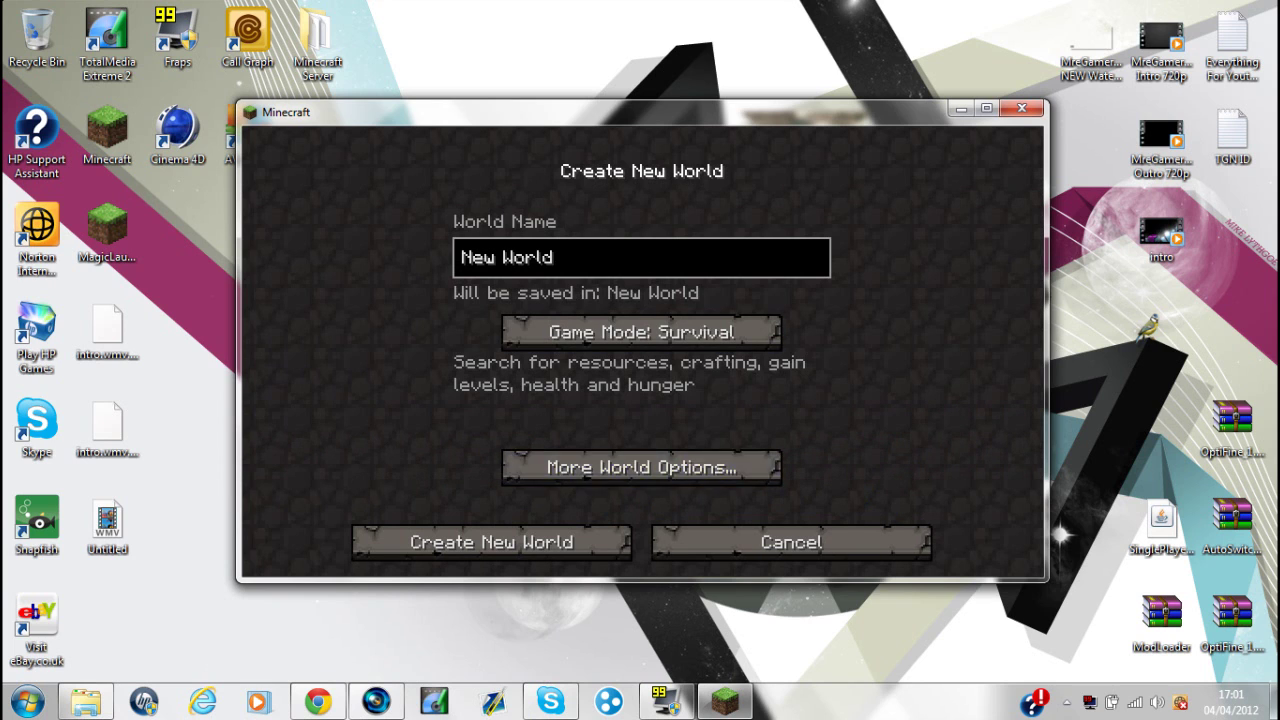
{"action": "left_click", "coordinate": [491, 542]}
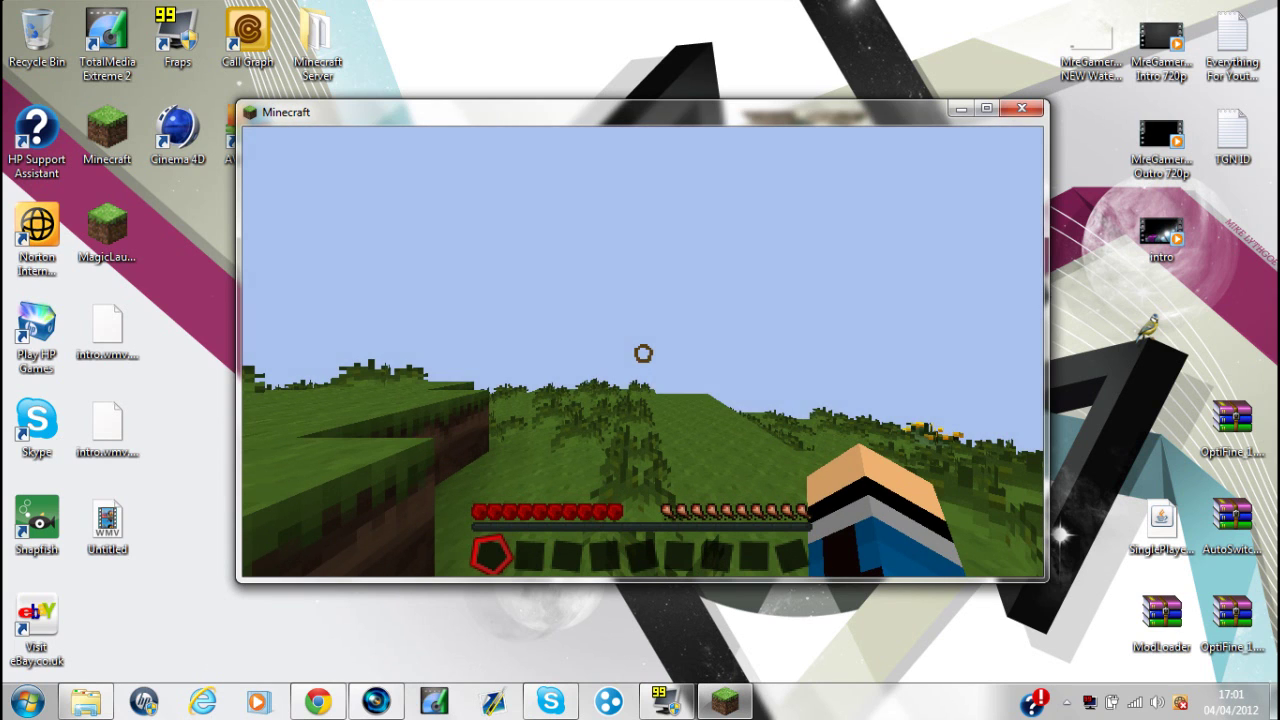
{"action": "key", "text": "e"}
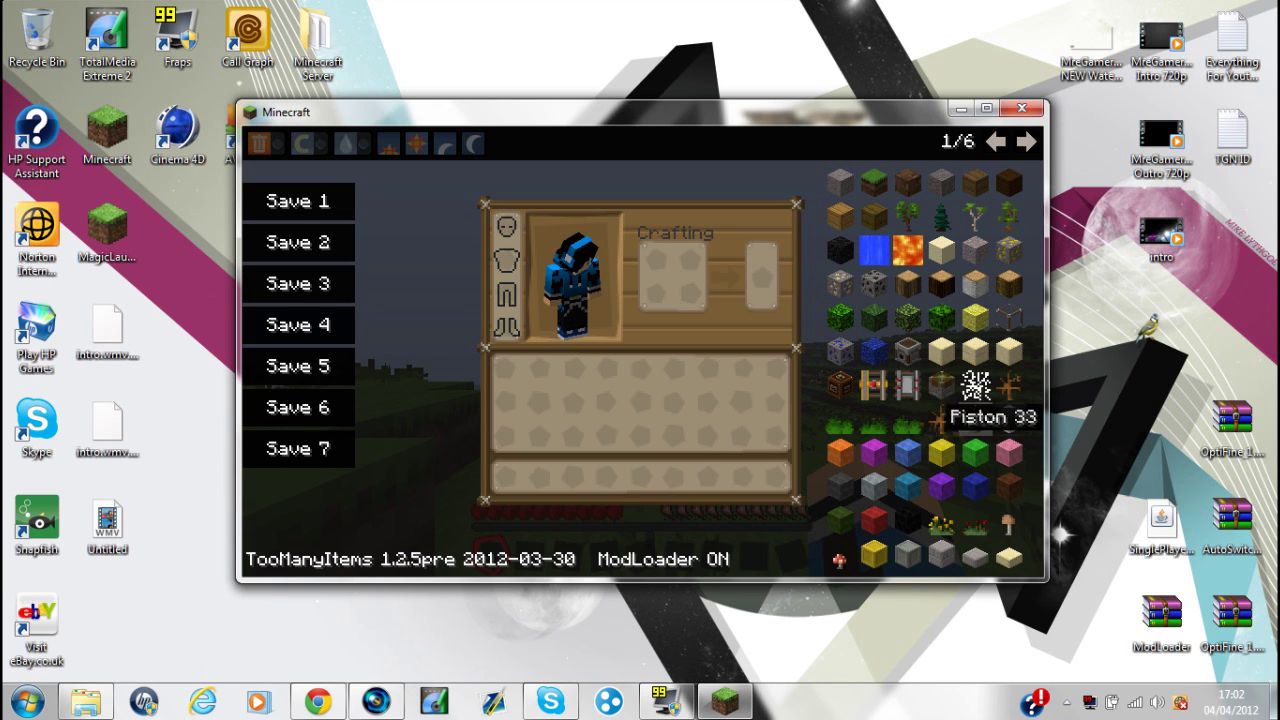
Close the TooManyItems inventory, save and quit the world to title, and close Minecraft.
{"action": "key", "text": "e"}
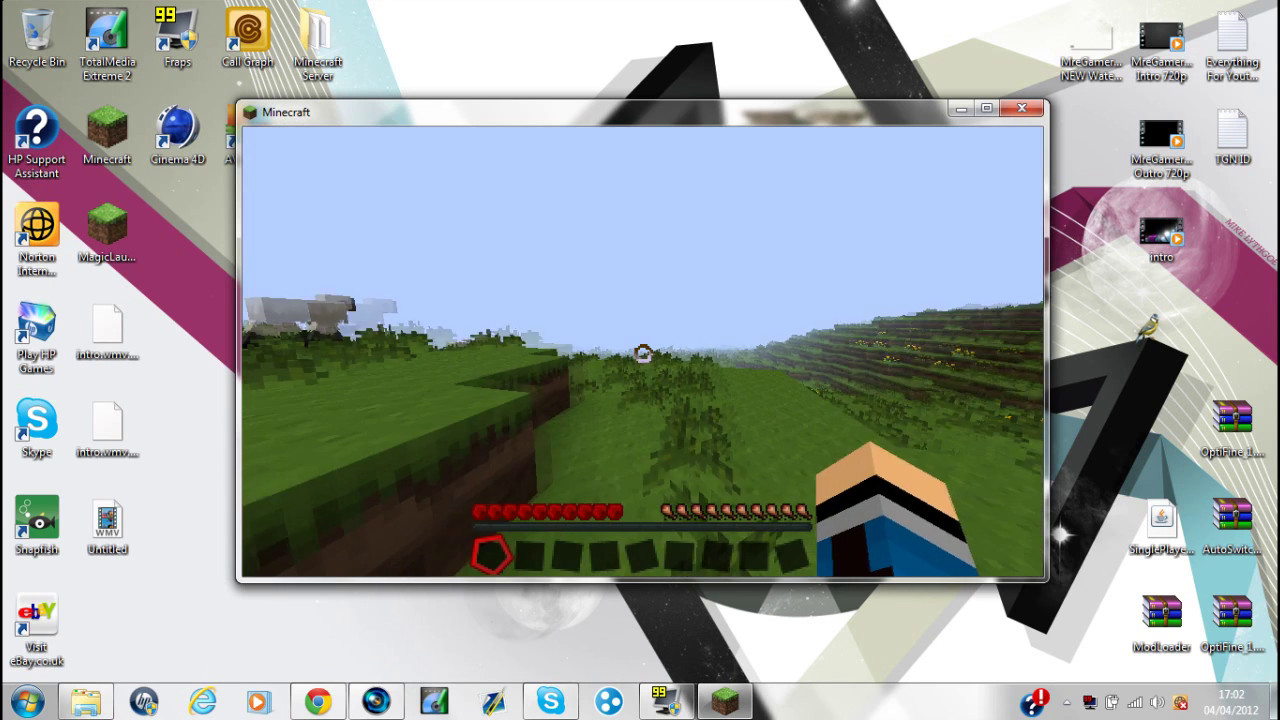
{"action": "key", "text": "Escape"}
{"action": "left_click", "coordinate": [640, 449]}
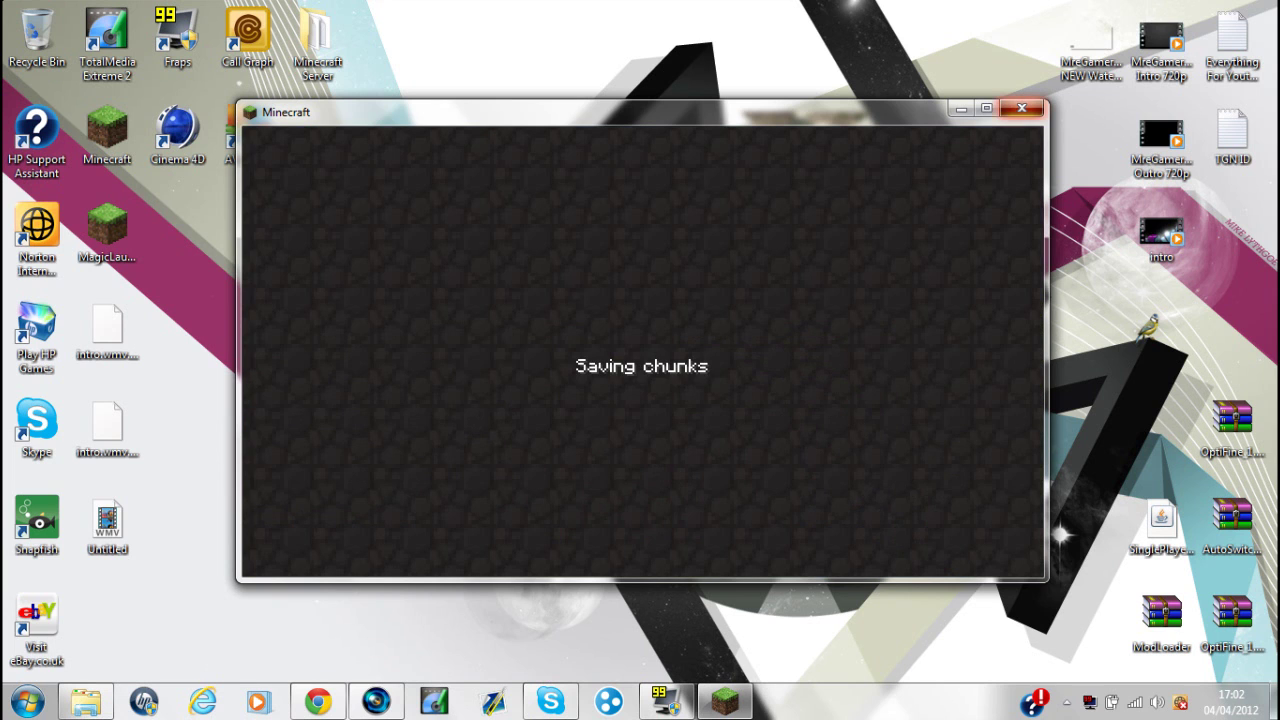
{"action": "left_click", "coordinate": [1021, 108]}
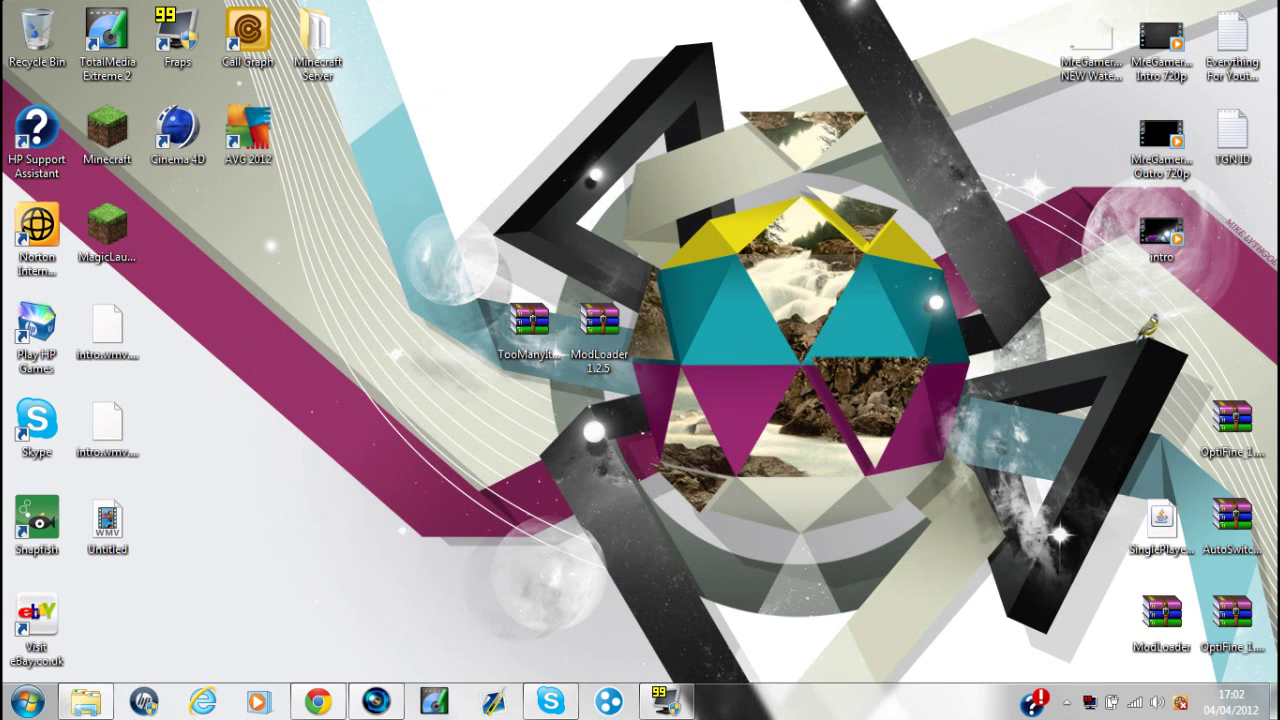
{"action": "left_click_drag", "start_coordinate": [494, 216], "coordinate": [660, 388]}
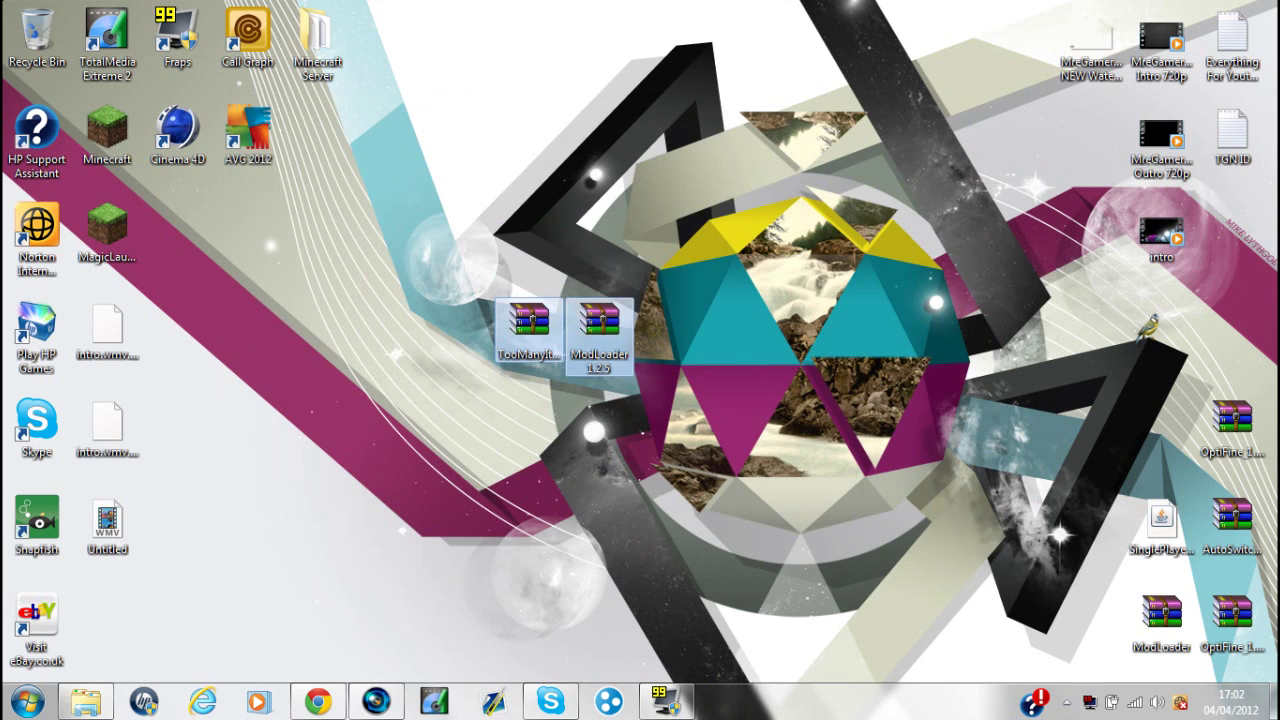
{"action": "left_click", "coordinate": [600, 330]}
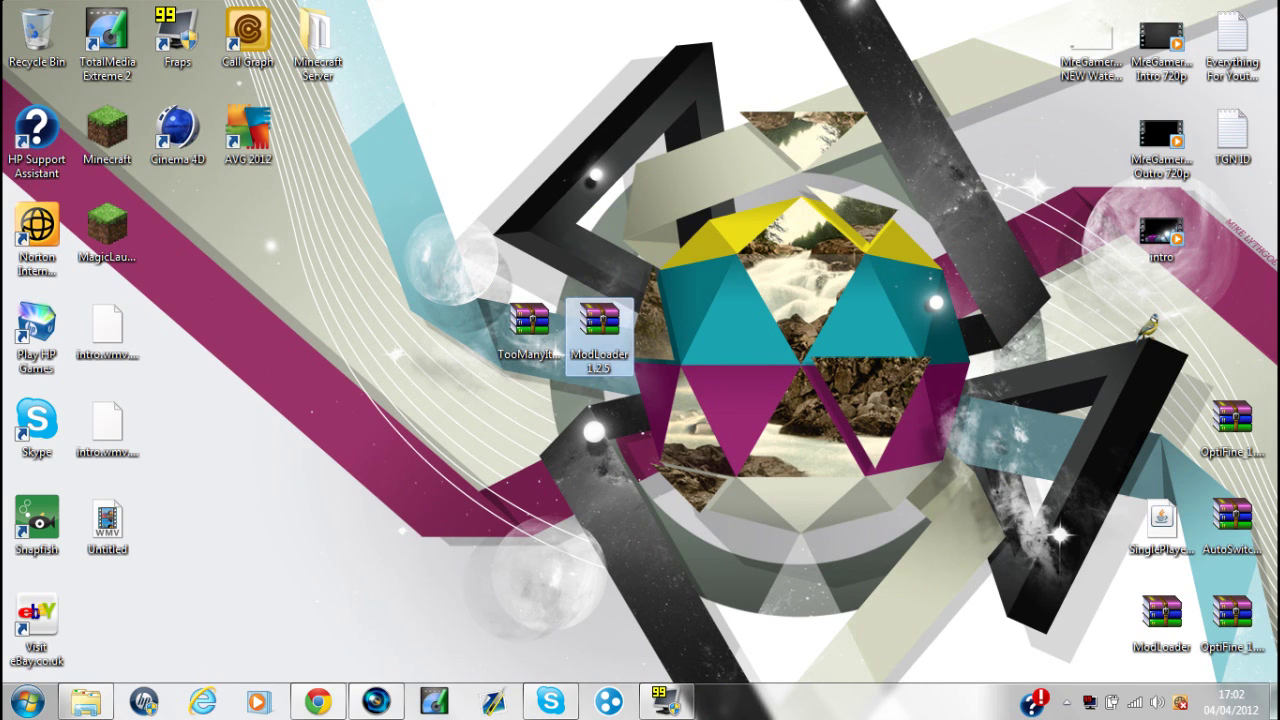
{"action": "left_click_drag", "start_coordinate": [455, 192], "coordinate": [710, 460]}
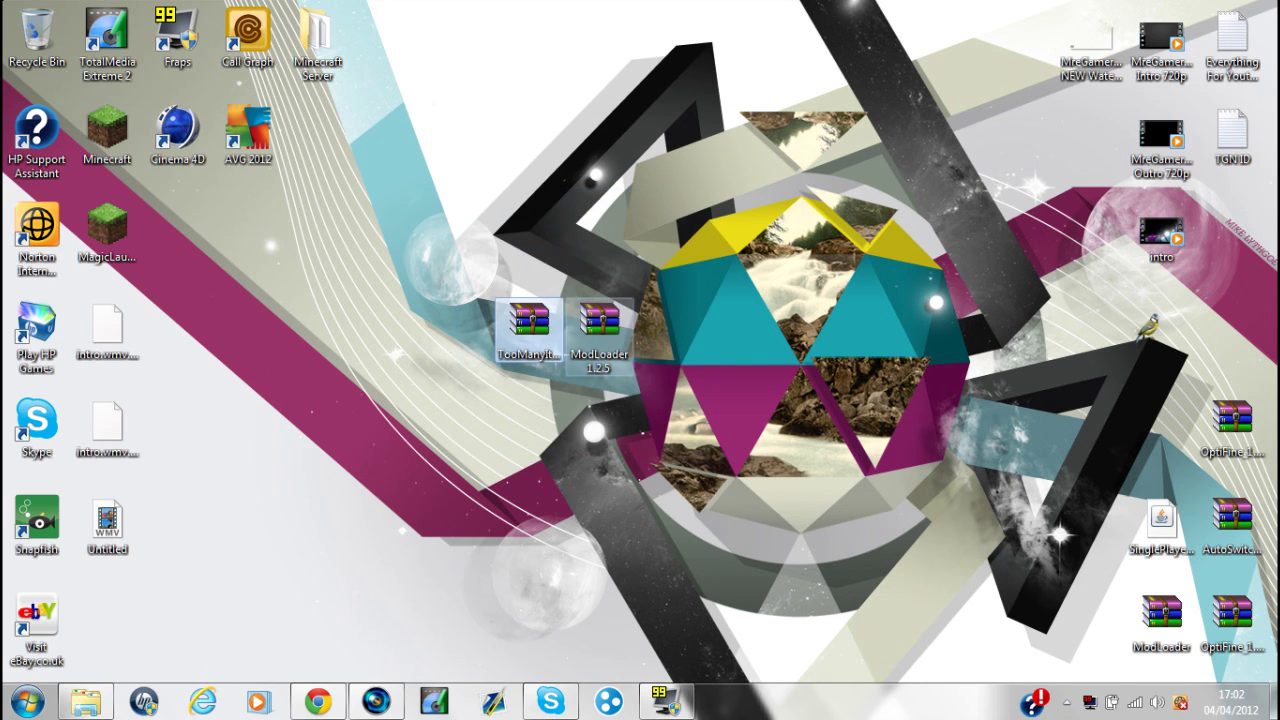
{"action": "left_click_drag", "start_coordinate": [576, 206], "coordinate": [692, 428]}
{"action": "left_click_drag", "start_coordinate": [442, 160], "coordinate": [710, 518]}
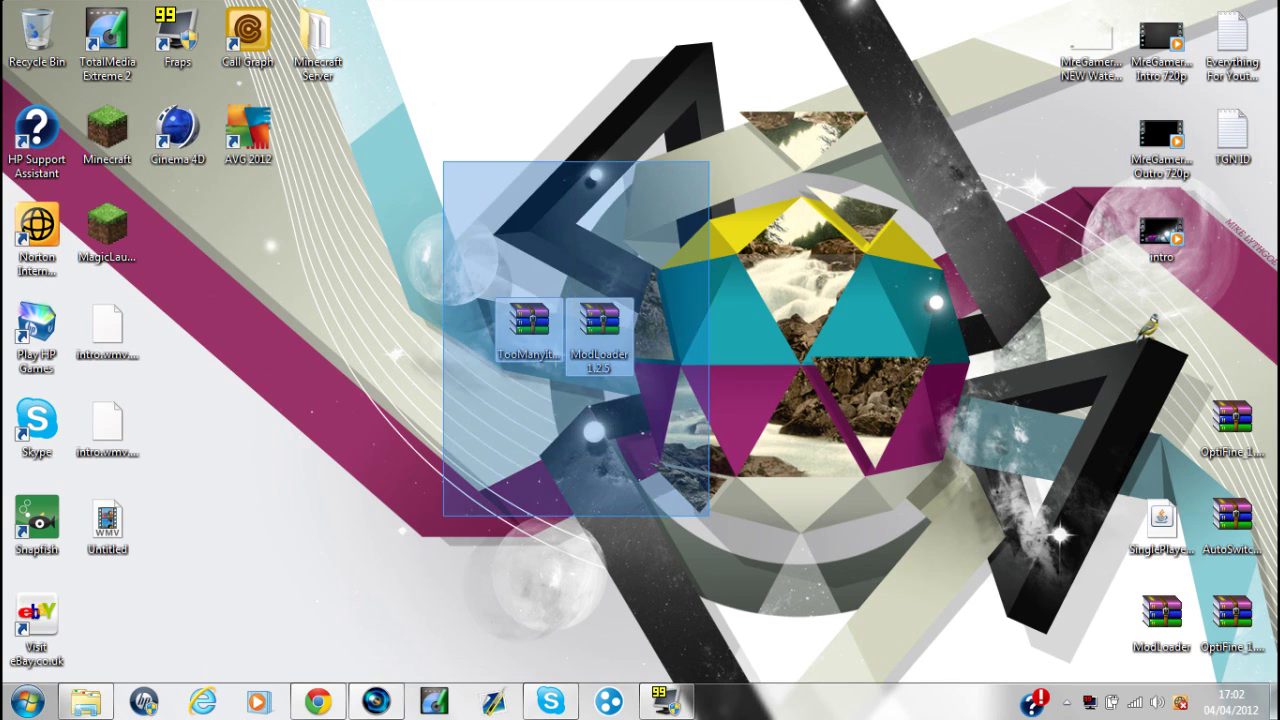